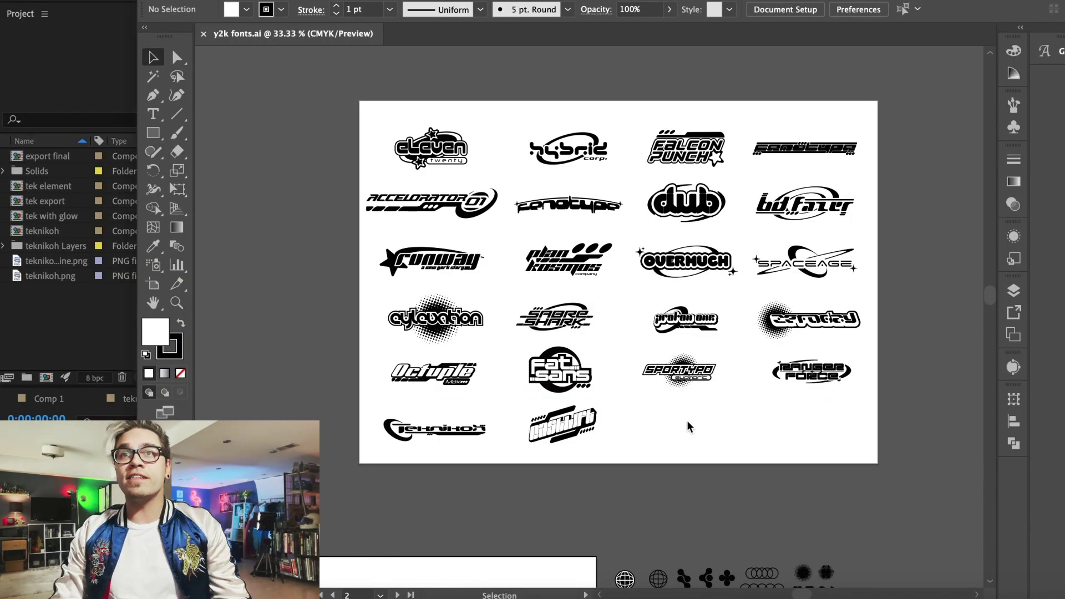
Copy the Teknikox logo at the lower left of the font sheet and switch to teknikoh.psd in Photoshop
key(super+equal)
key(super+equal)
scroll(688, 421, down, 4)
scroll(688, 422, left, 4)
key(super+equal)
key(super+equal)
scroll(689, 422, left, 8)
scroll(689, 422, down, 4)
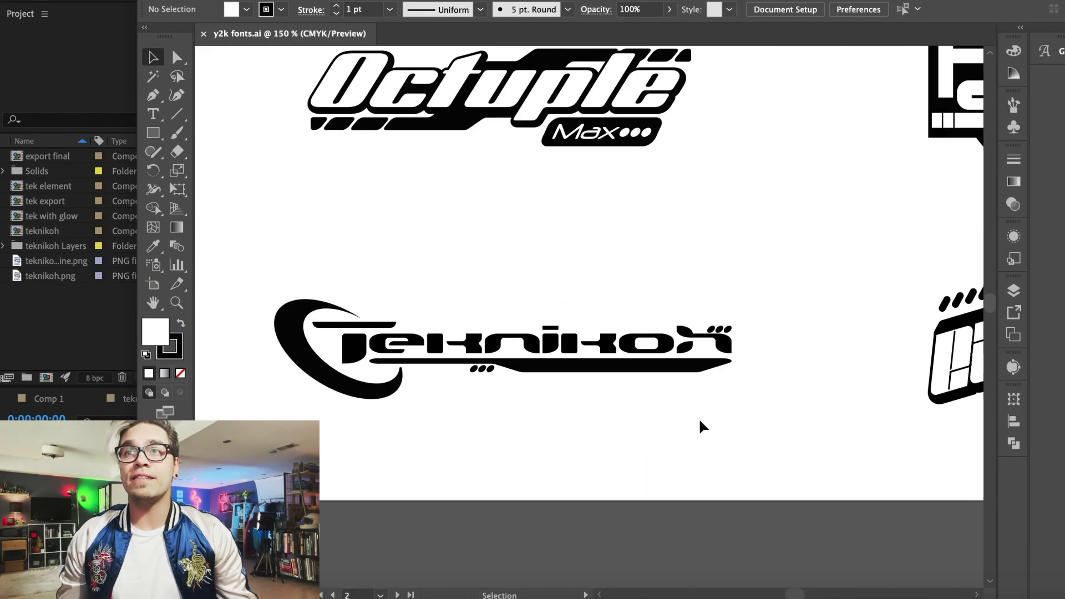
click(342, 319)
click(333, 277)
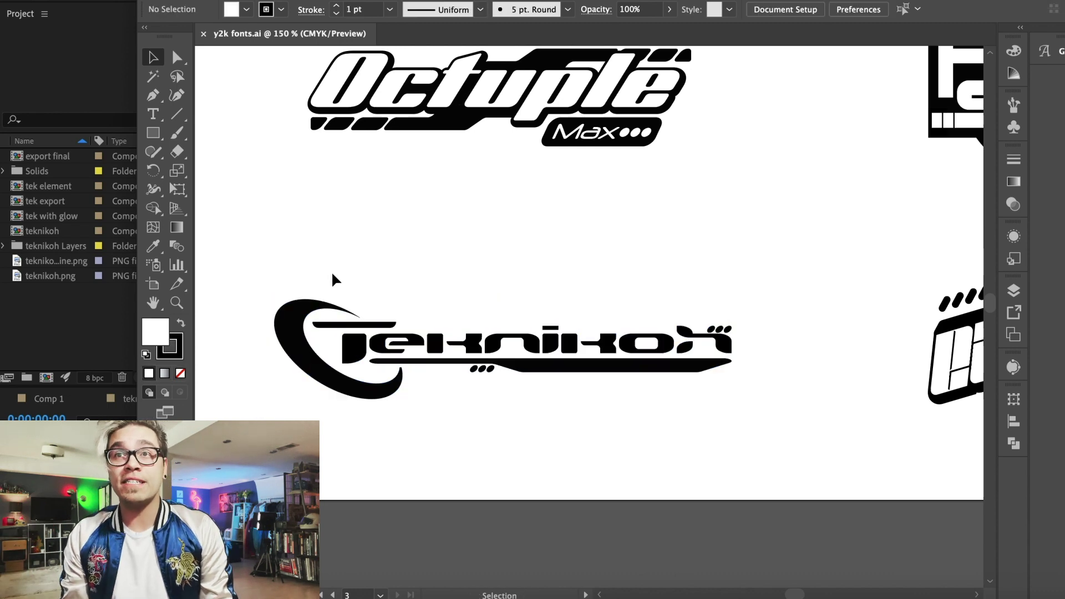
click(468, 592)
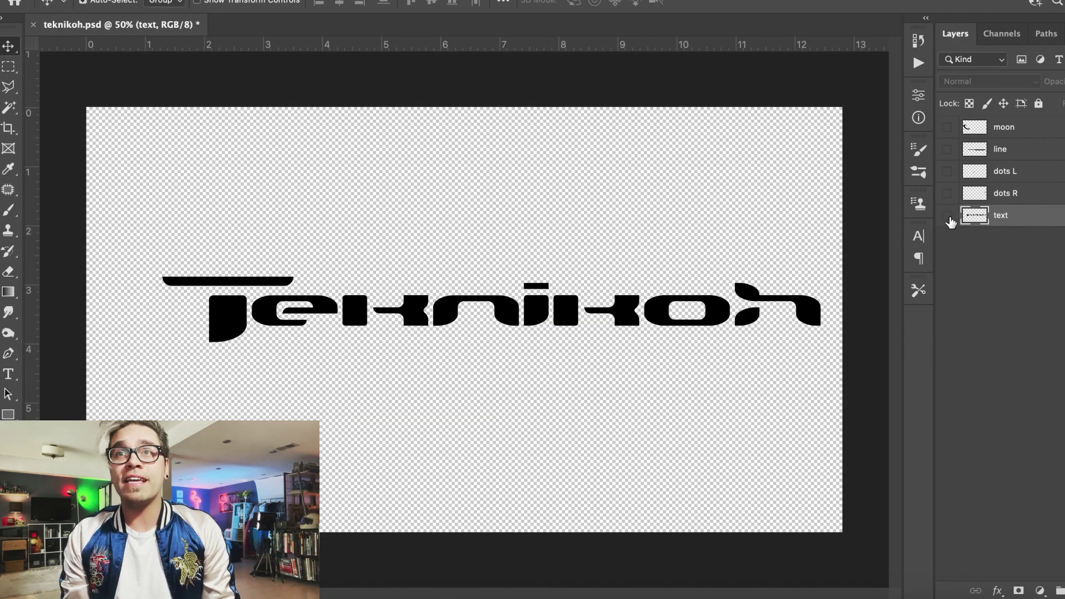
Hide the text layer, then paste the copied logo and enlarge it to nearly the full canvas width
click(950, 218)
key(super+v)
key(Return)
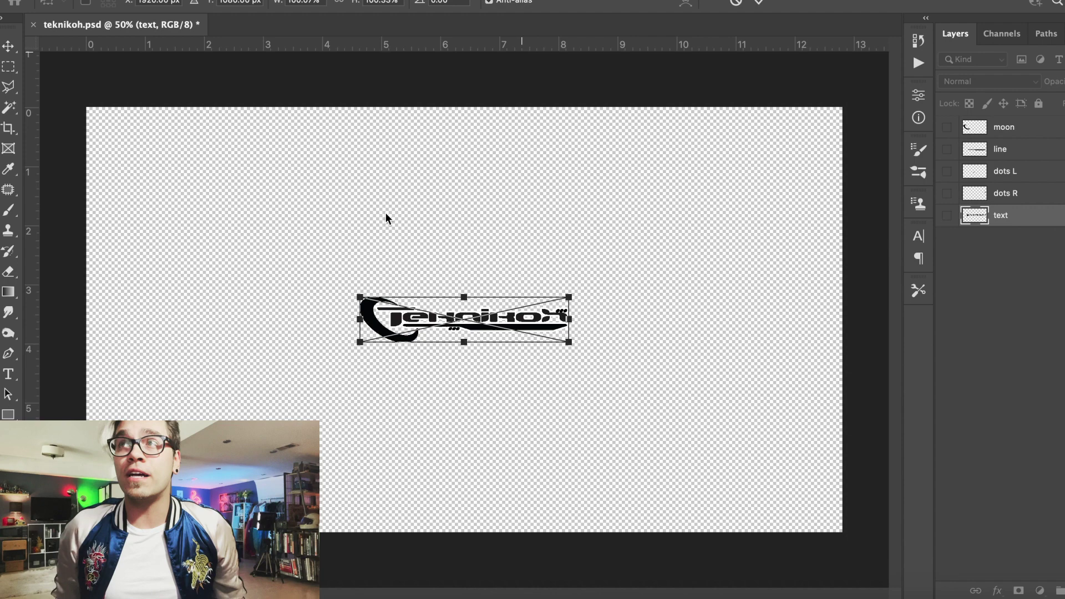
drag(358, 295, 142, 71)
key(Return)
Select all black parts of the pasted logo with the Magic Wand, including the letters, moon, bar and both dot groups
key(w)
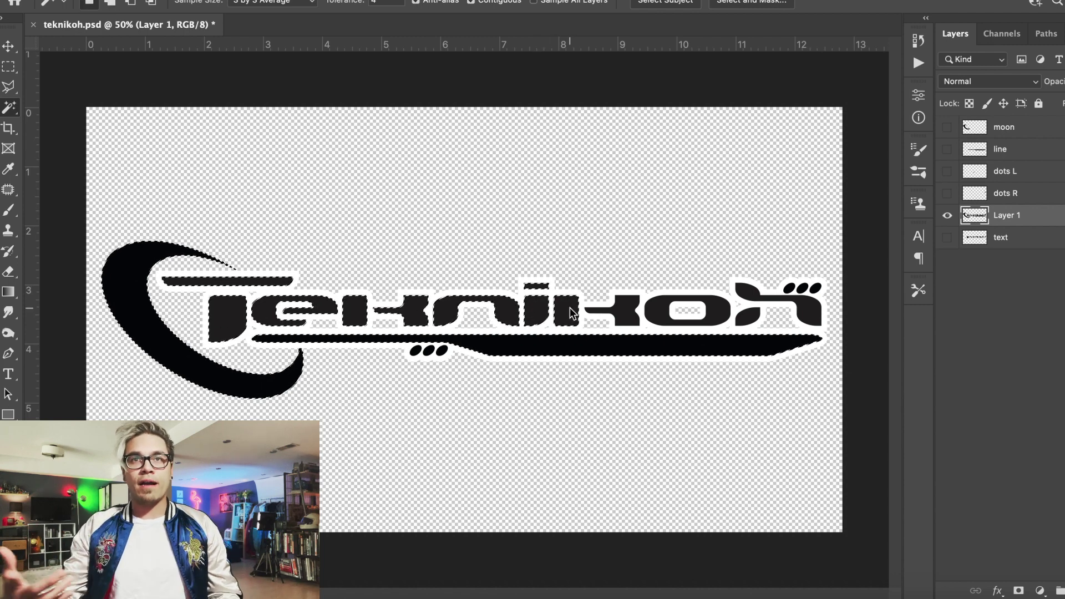
shift+click(747, 300)
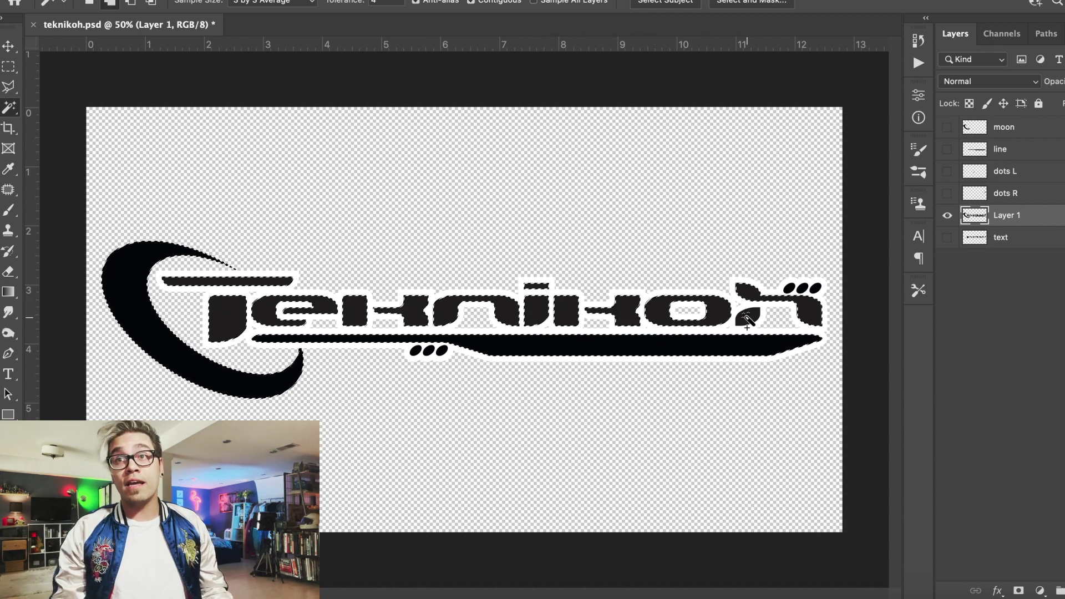
shift+click(799, 288)
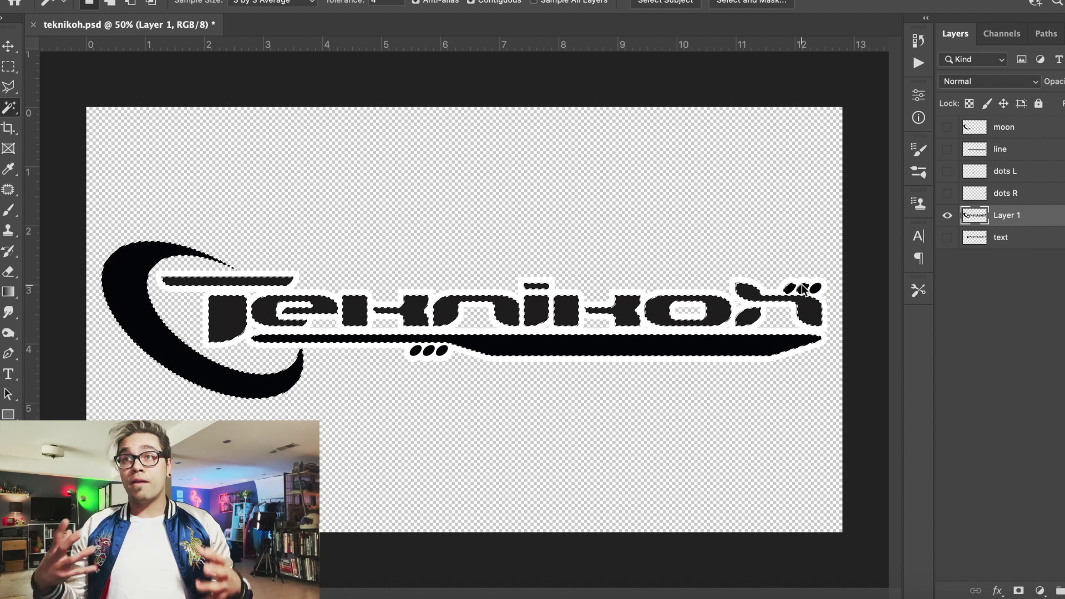
shift+click(443, 351)
shift+click(430, 351)
shift+click(418, 352)
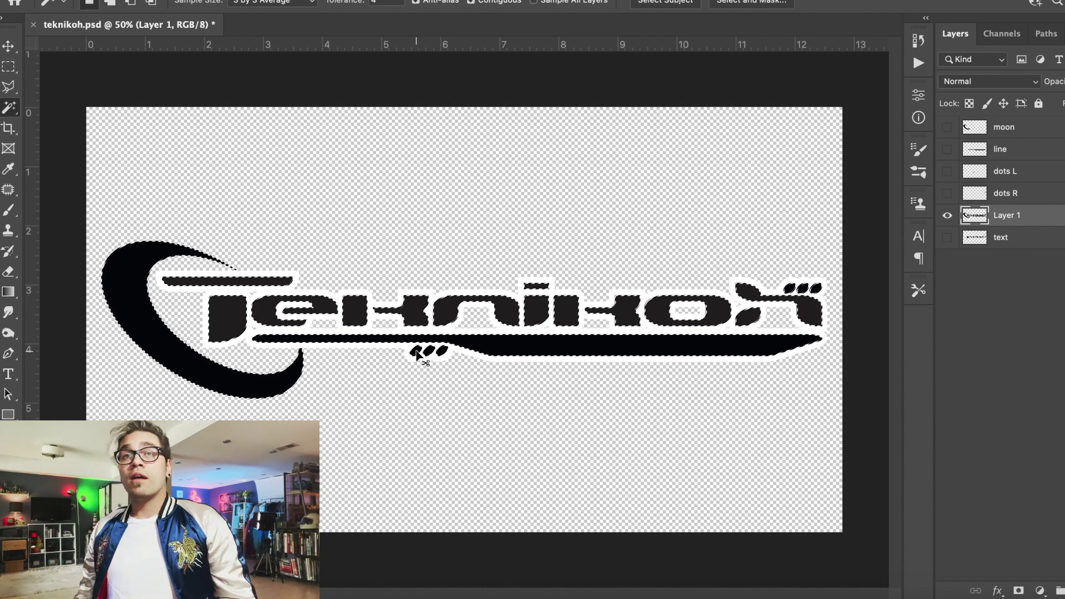
Copy the selected black shapes to a new layer and delete Layer 1 with the white outline
key(ctrl+j)
click(993, 241)
key(Delete)
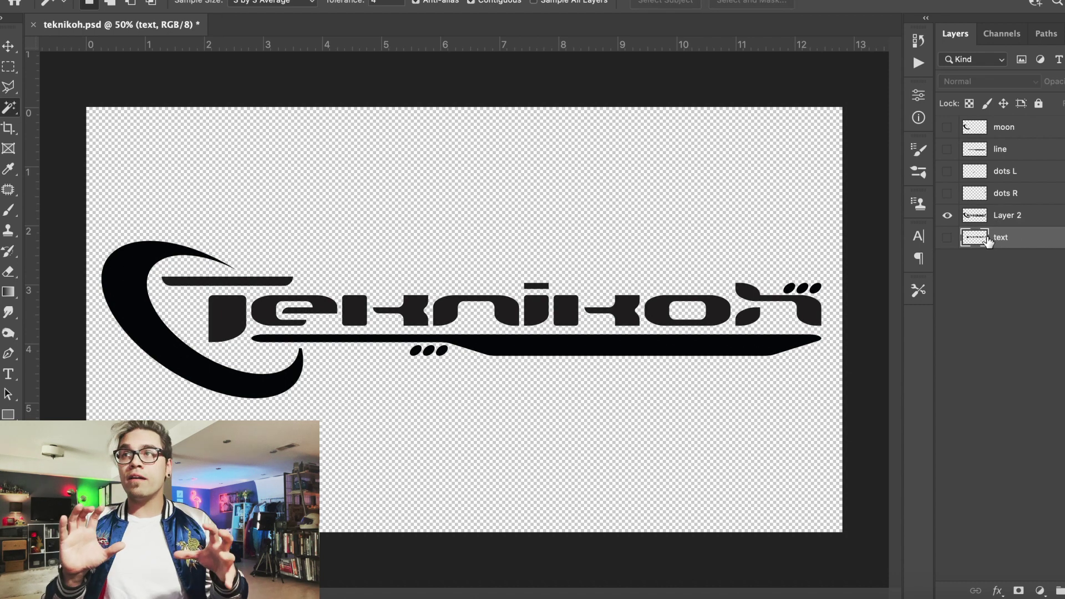
Apply a pure black Color Overlay to Layer 2
double_click(1053, 222)
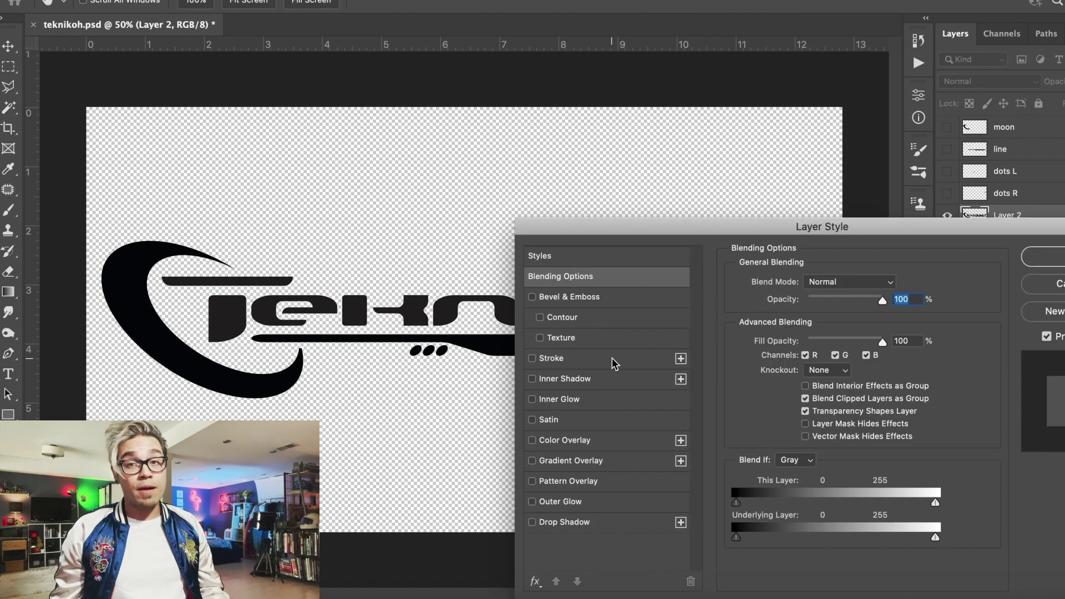
click(602, 441)
click(893, 292)
drag(833, 427, 717, 557)
key(Return)
key(Return)
Duplicate Layer 2 beneath the original and give the copy a thick purple outside Stroke
key(ctrl+j)
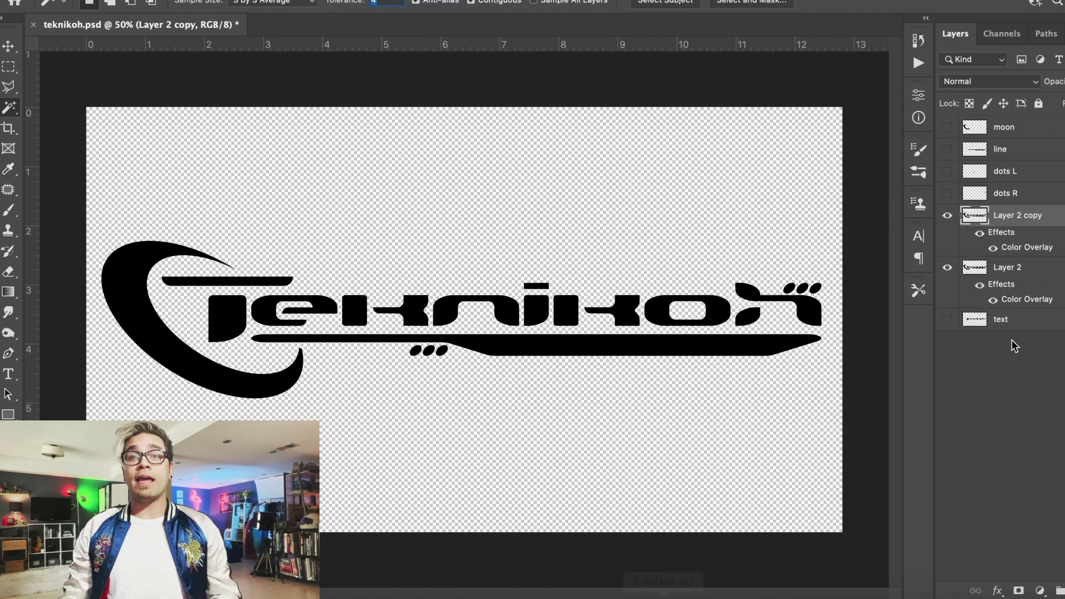
double_click(1061, 215)
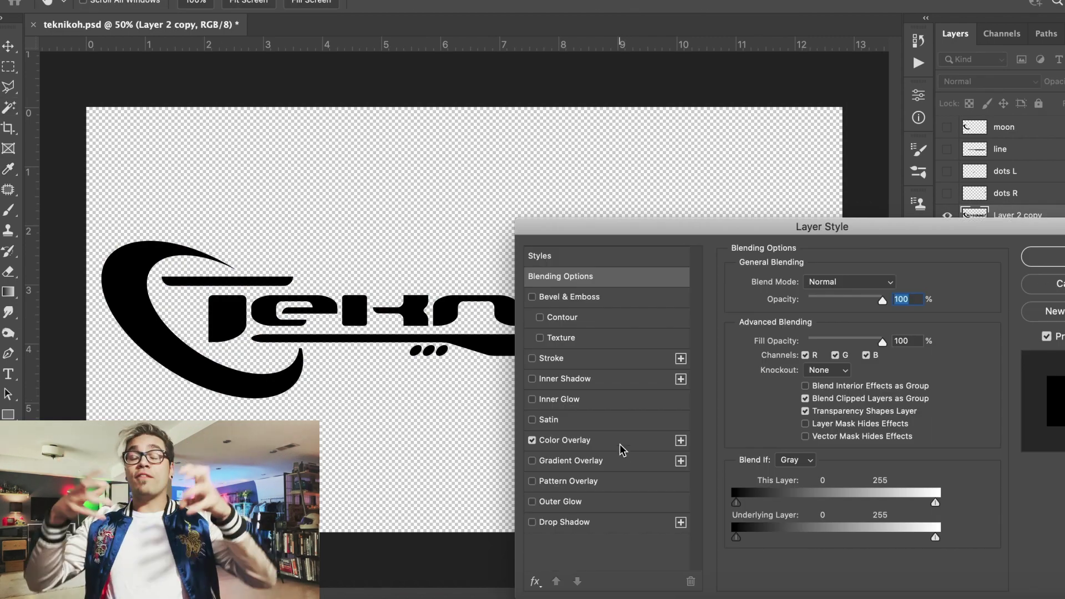
click(604, 361)
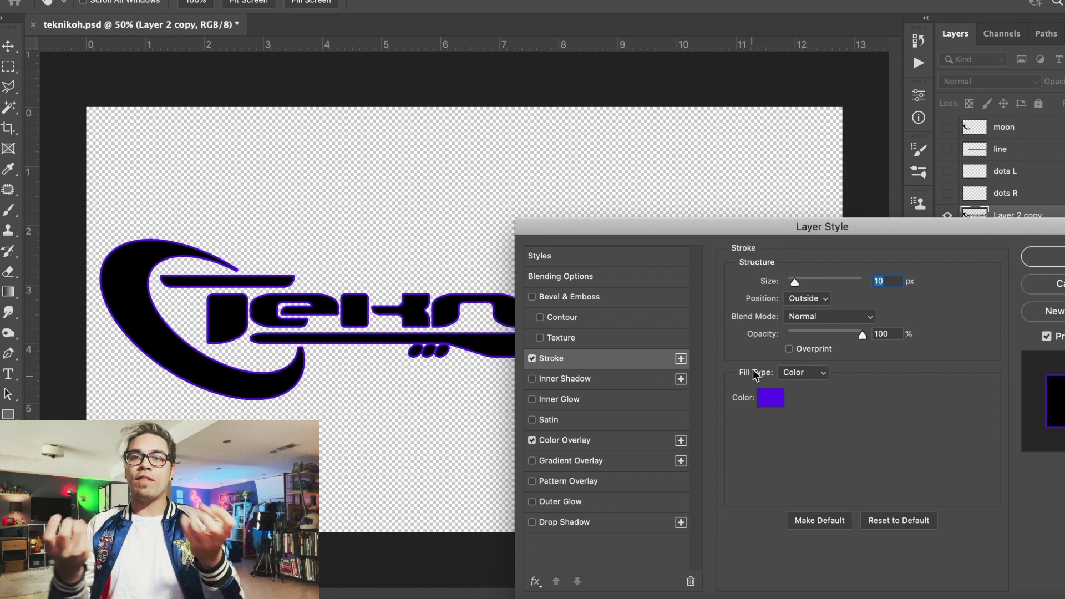
drag(796, 280, 827, 281)
Add a new layer above Layer 2 copy and paint the gaps inside the logo's outline purple
key(super+shift+n)
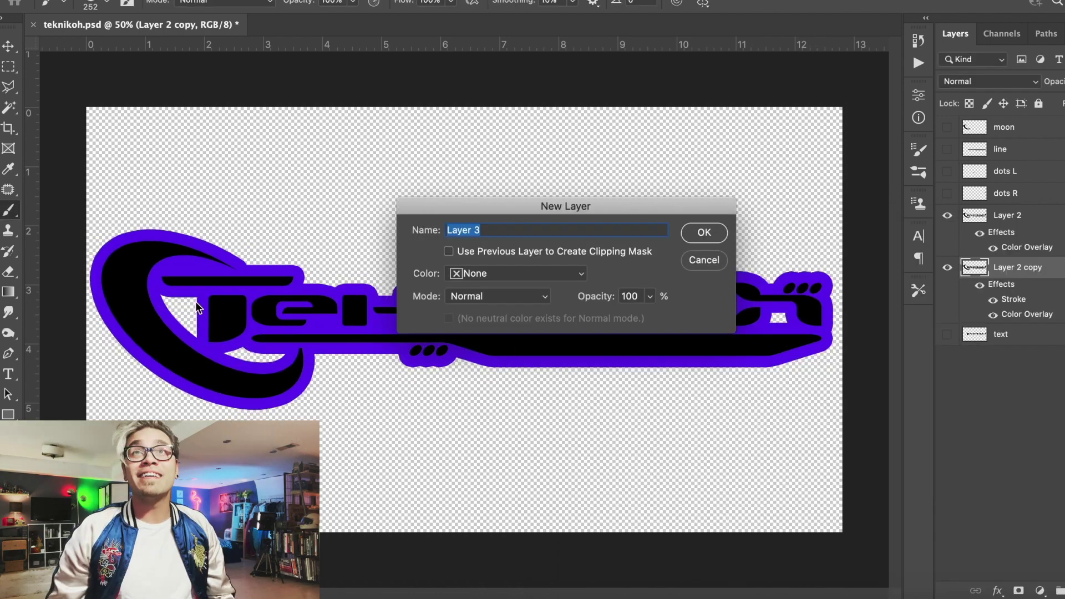
key(Return)
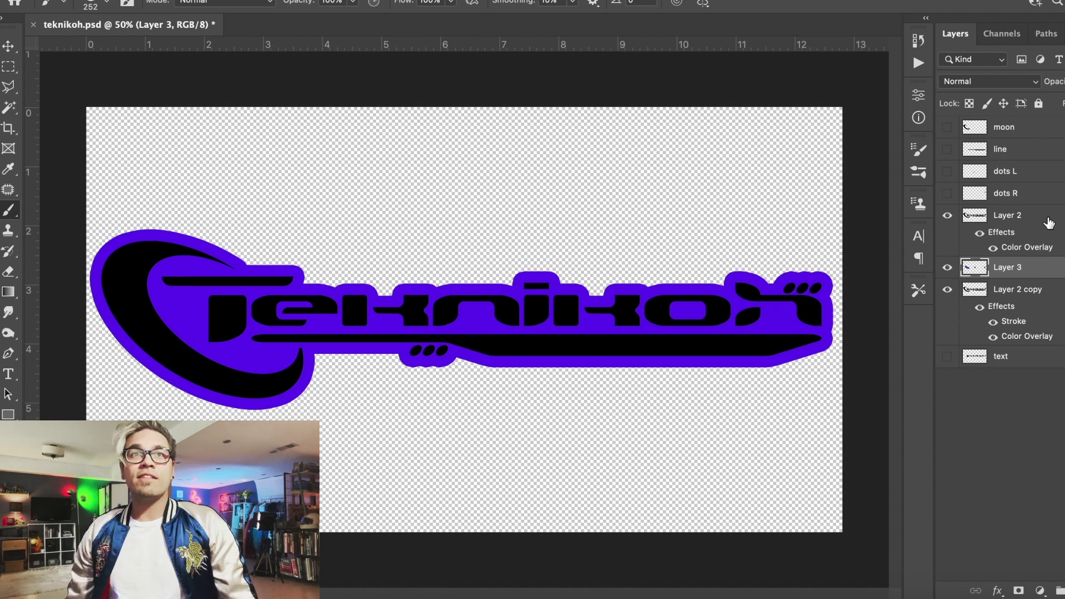
shift+click(1048, 222)
click(1007, 269)
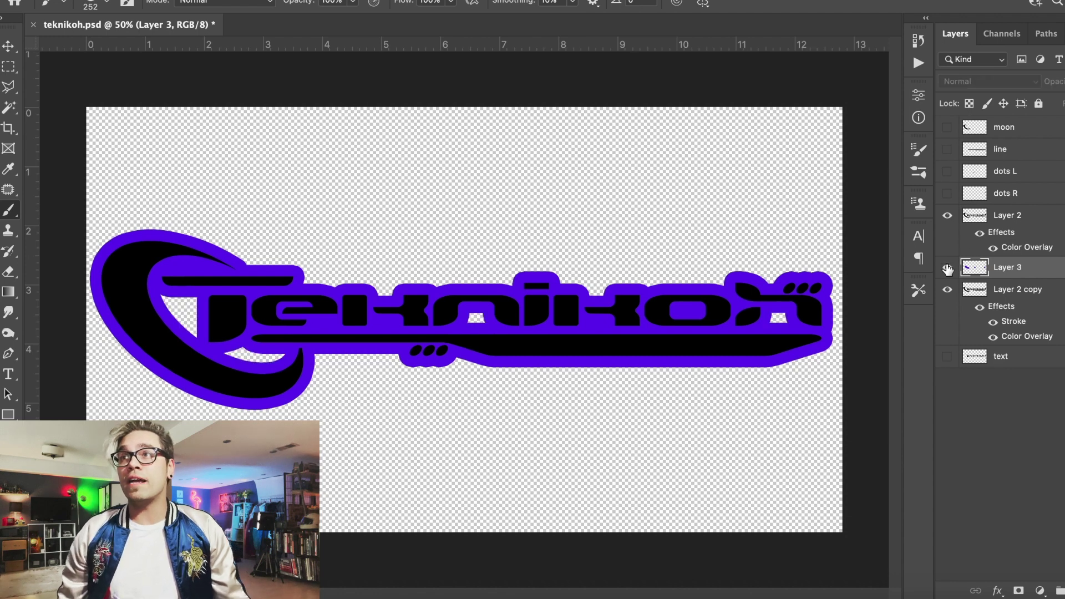
Move Layer 3 beneath Layer 2 copy and merge the two layers
drag(1020, 327, 1019, 328)
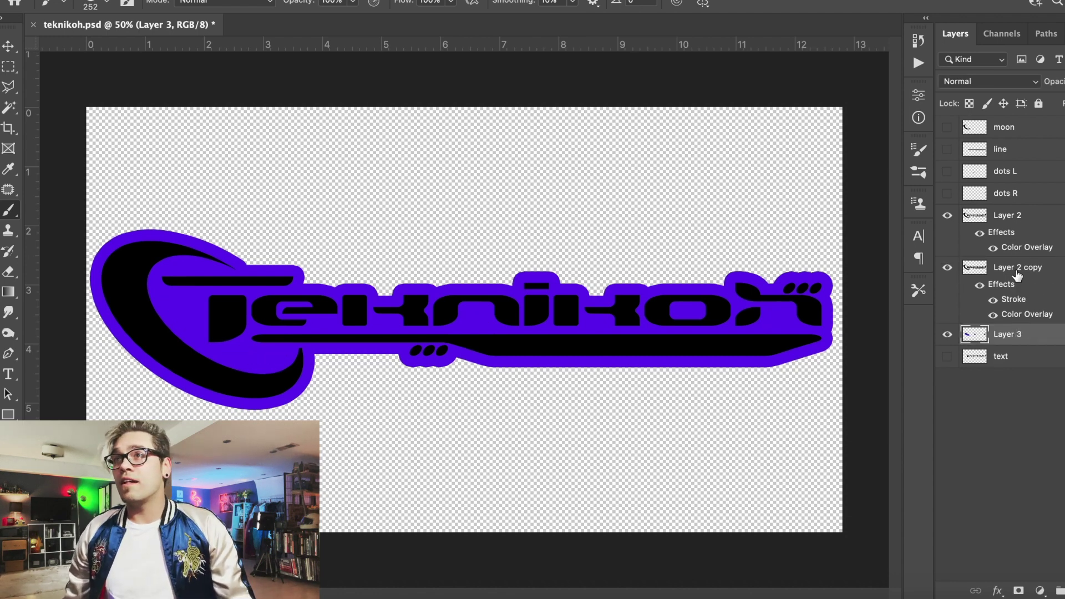
shift+click(1009, 268)
click(233, 1)
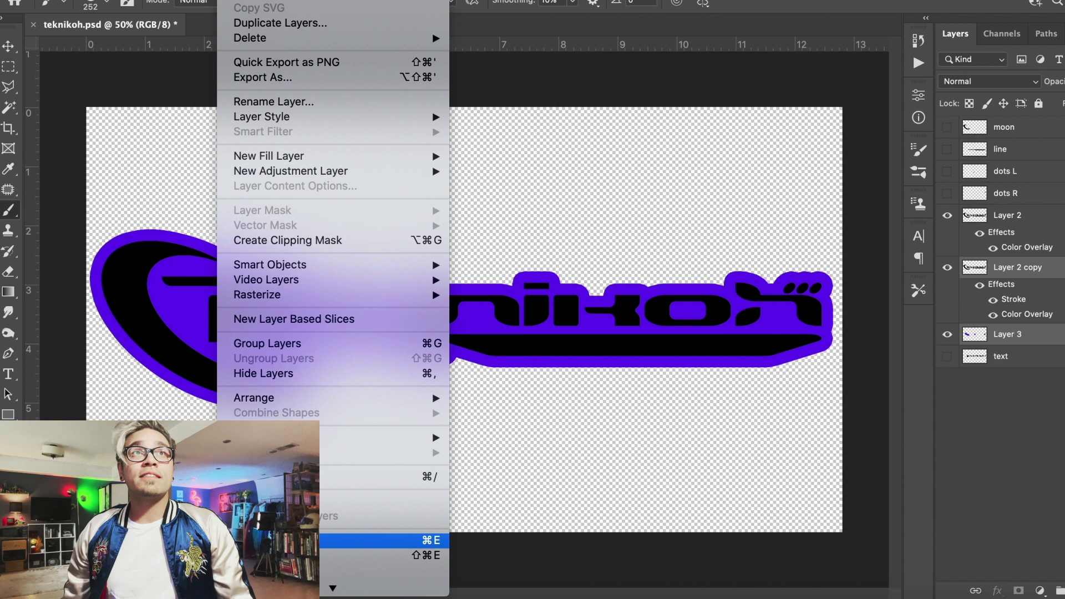
click(383, 540)
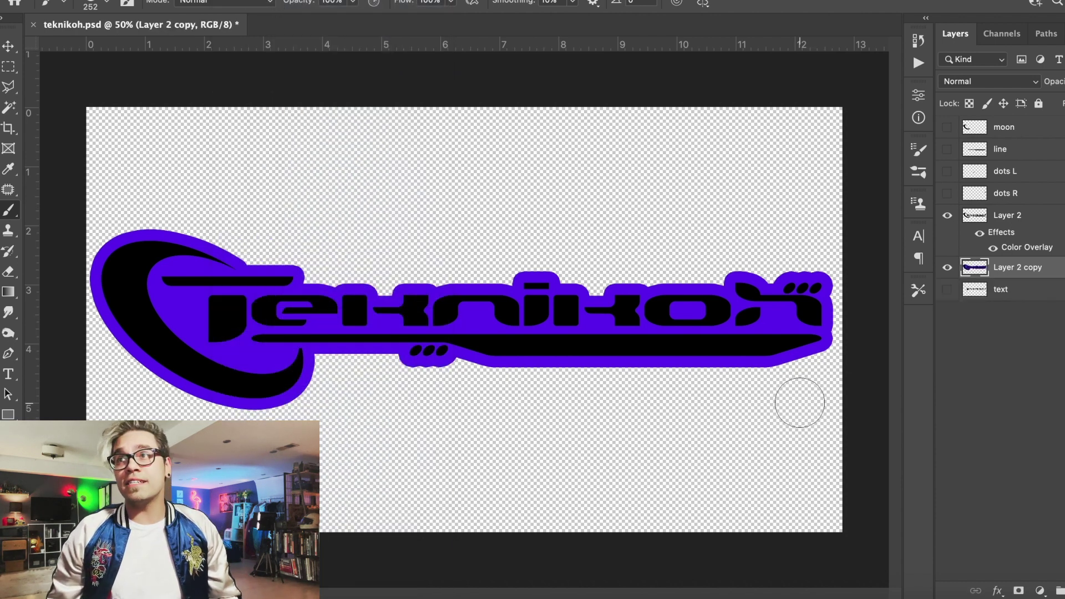
Hide Layer 2 and delete the black areas from Layer 2 copy using a sampled Color Range selection
key(w)
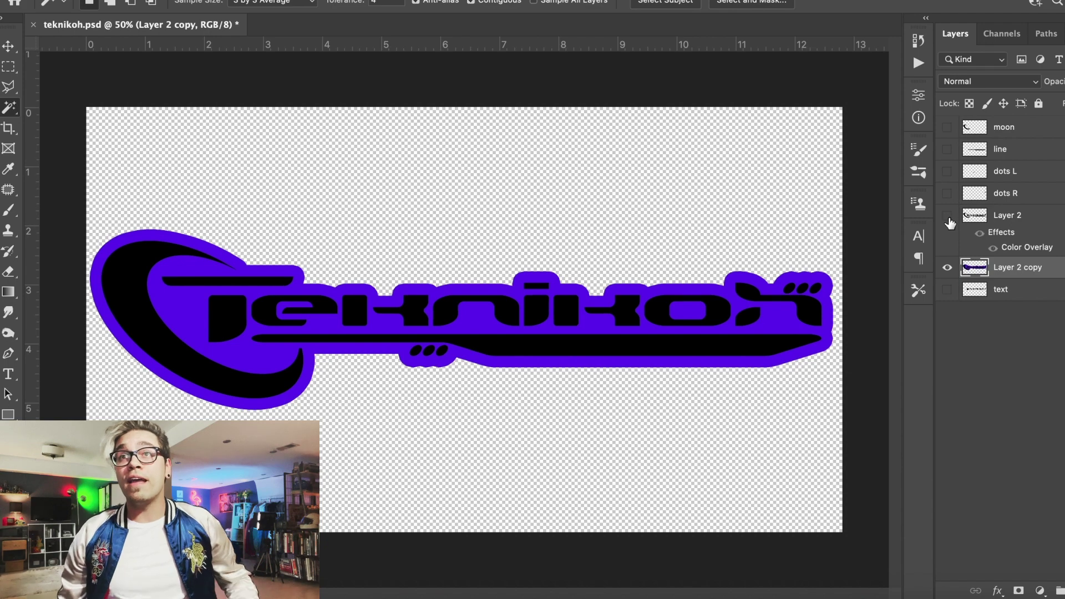
click(309, 0)
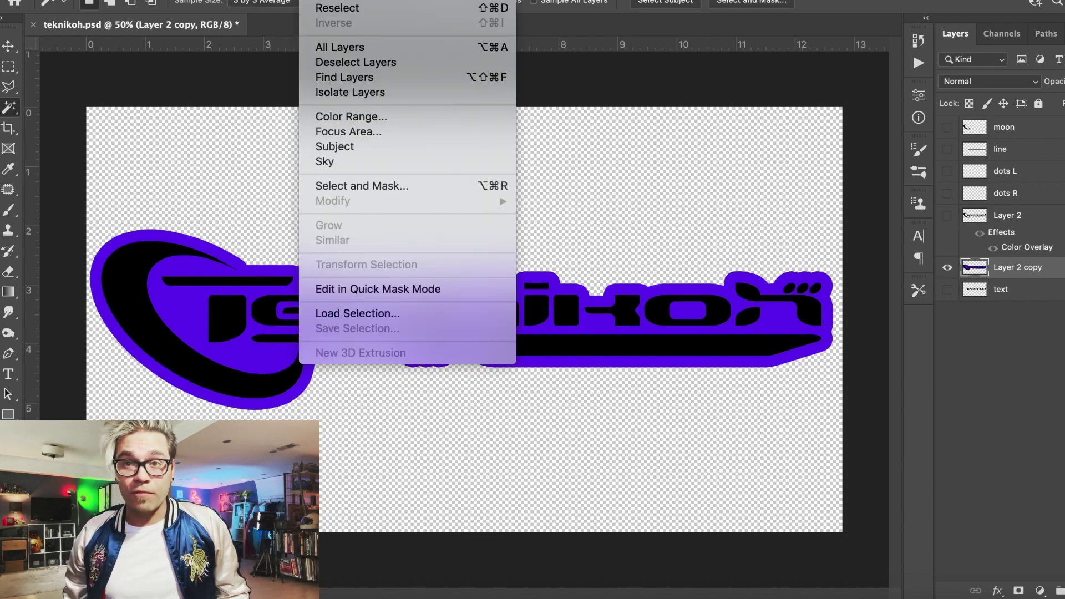
click(367, 117)
click(124, 275)
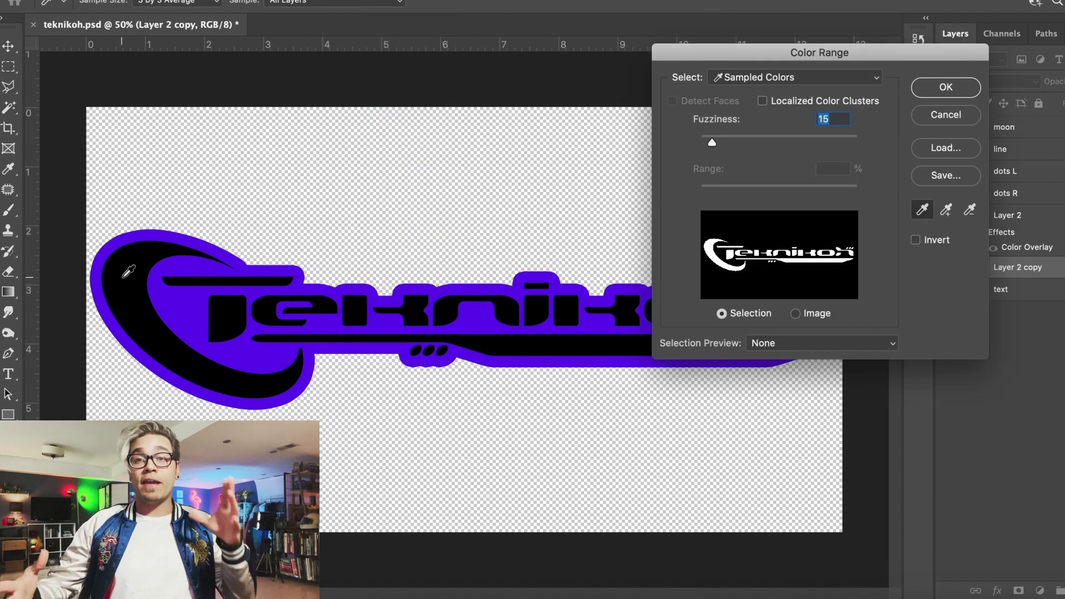
key(Return)
key(Delete)
key(m)
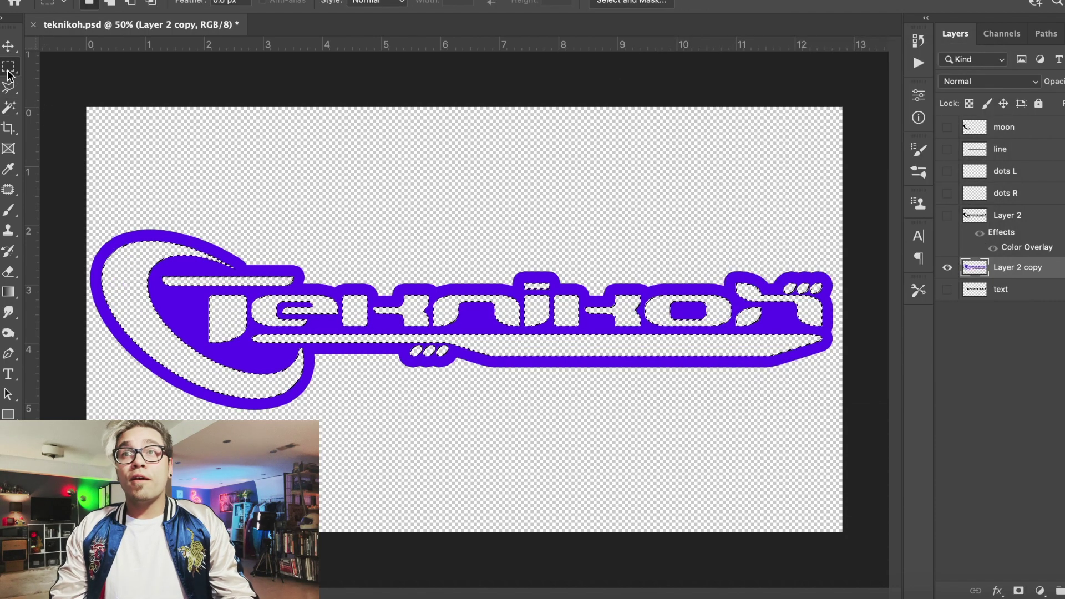
key(ctrl+d)
Show and hide Layer 2 and Layer 2 copy in turn to compare the black logo with its purple outline
click(947, 215)
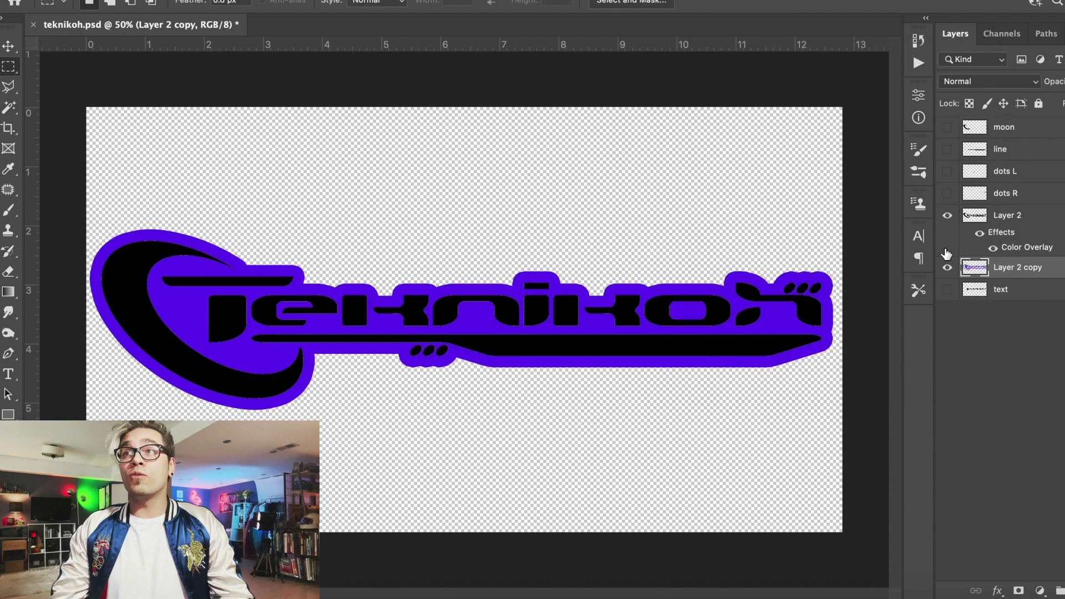
click(947, 267)
click(947, 268)
click(947, 216)
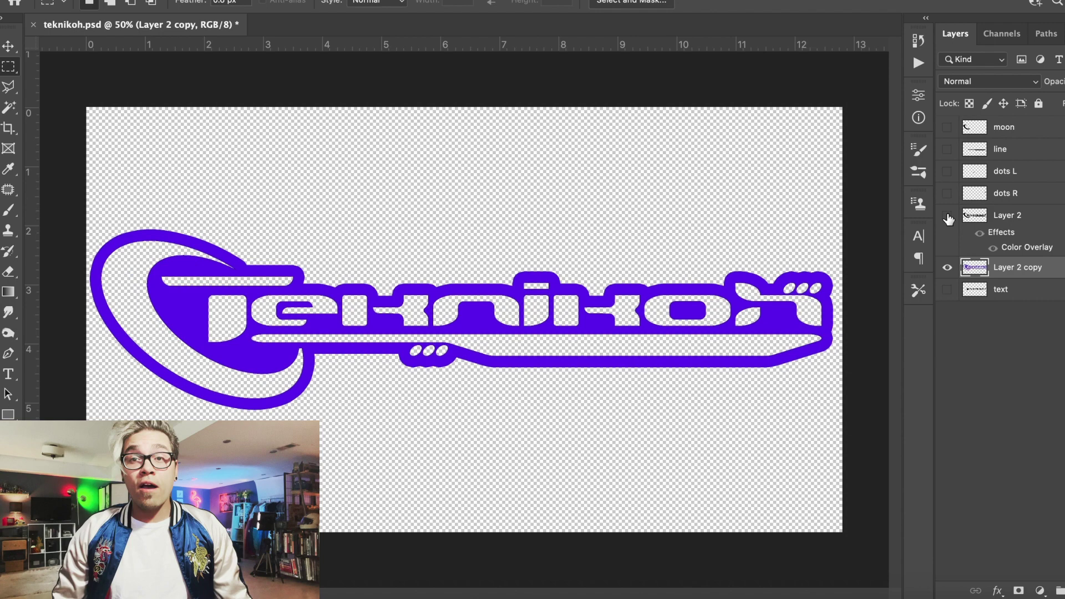
click(7, 45)
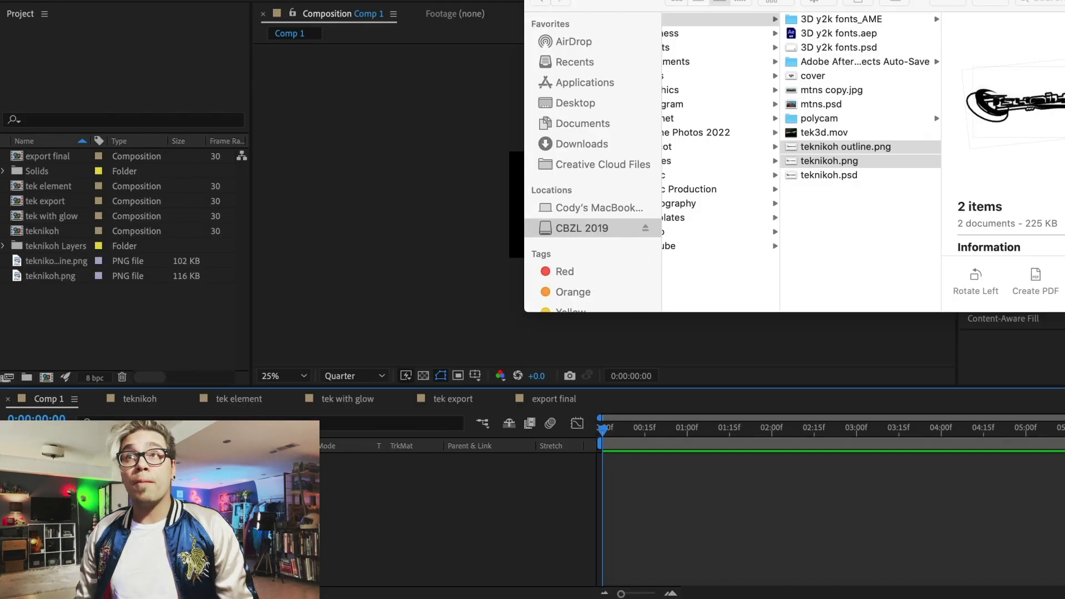
Add teknikoh outline.png and teknikoh.png to Comp 1 in After Effects and scale both to slightly less than the composition's width
drag(830, 161, 183, 499)
key(s)
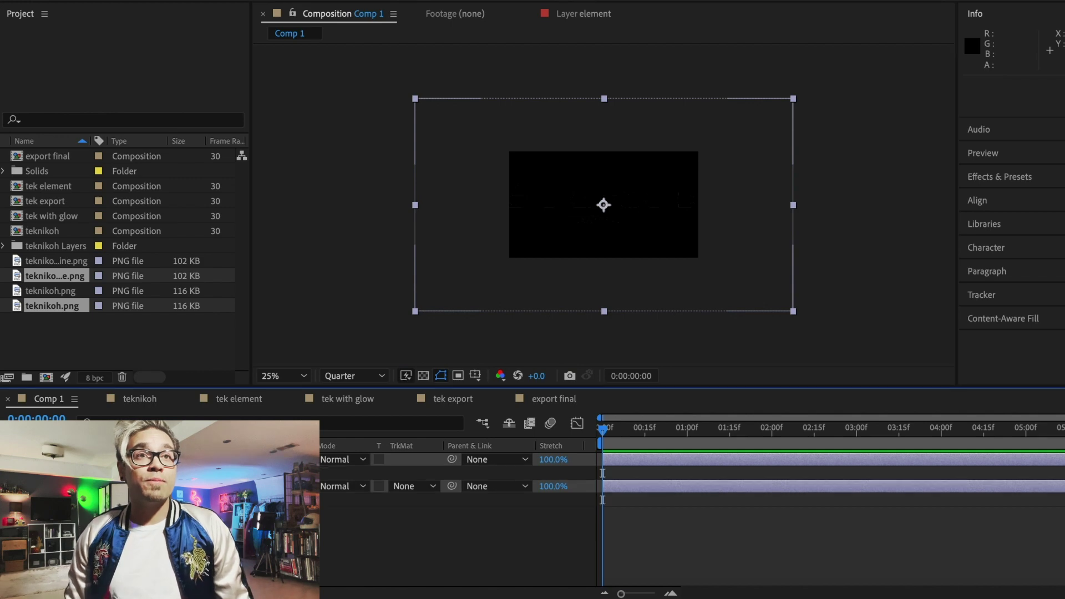
click(76, 472)
drag(244, 513, 206, 512)
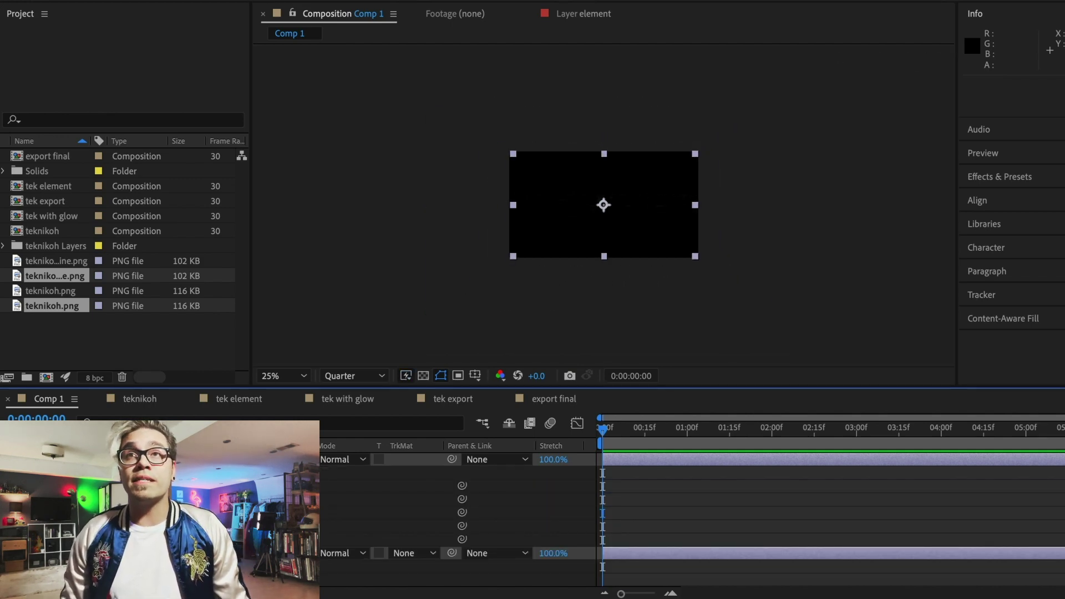
Collapse the layer properties and move teknikoh outline.png below teknikoh.png in the layer stack
click(62, 459)
click(207, 522)
drag(127, 459, 127, 480)
key(period)
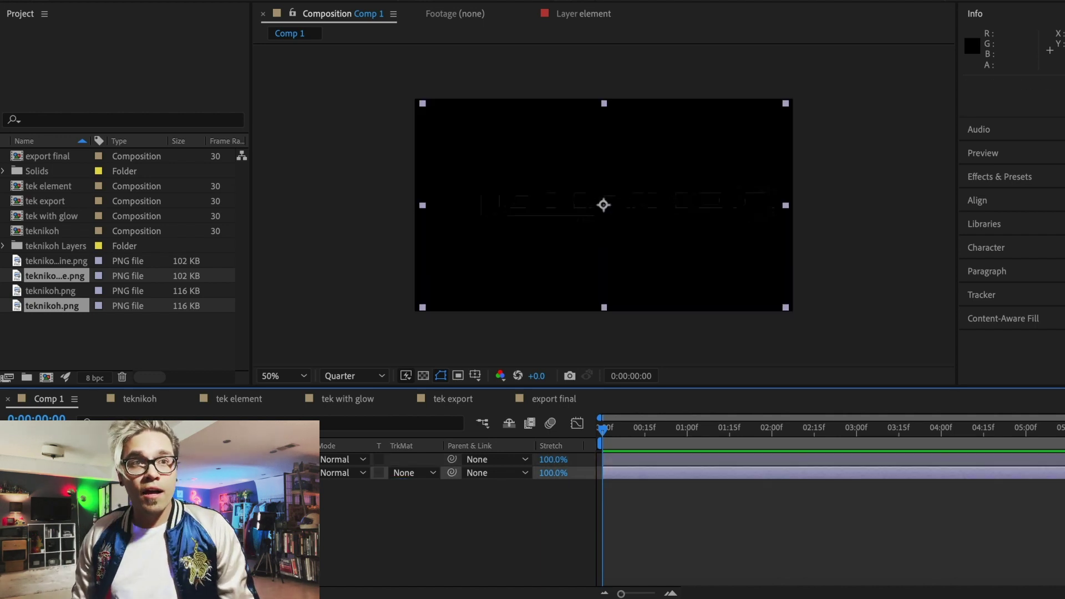
Create a white 1920 × 1080 px solid as the background beneath both logo layers
click(274, 0)
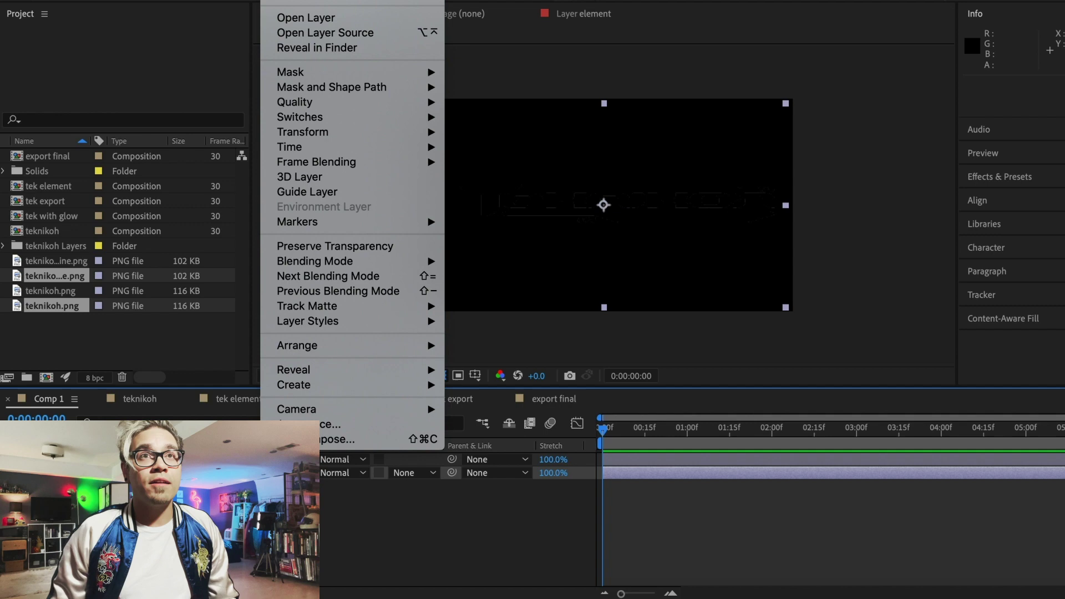
mouse_move(288, 0)
click(508, 2)
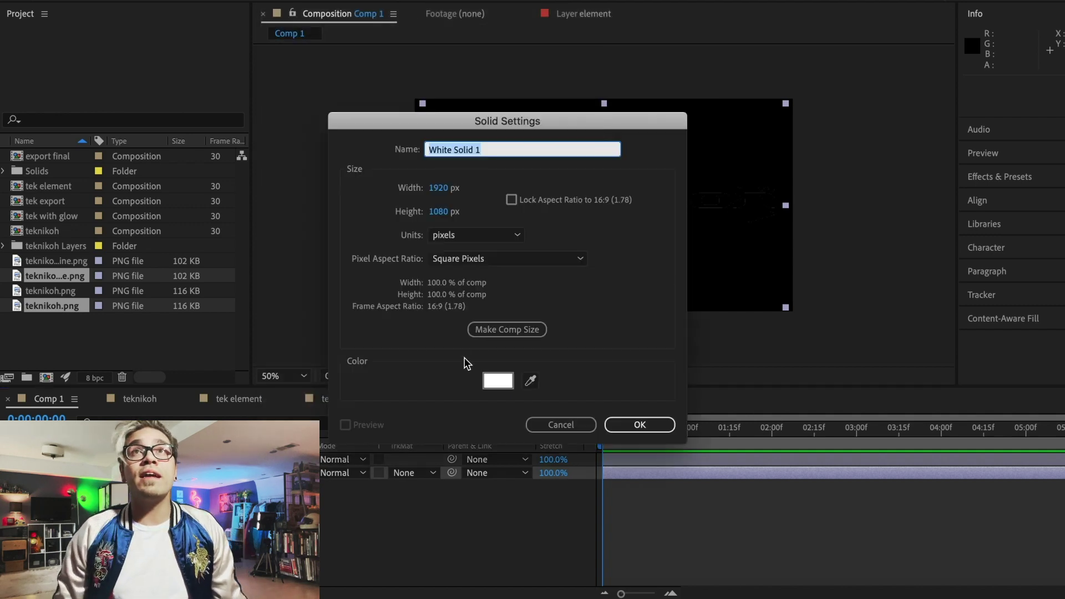
key(Return)
Auto-trace the teknikoh.png layer in Comp 1 to generate mask paths of the logo on a new layer
click(144, 473)
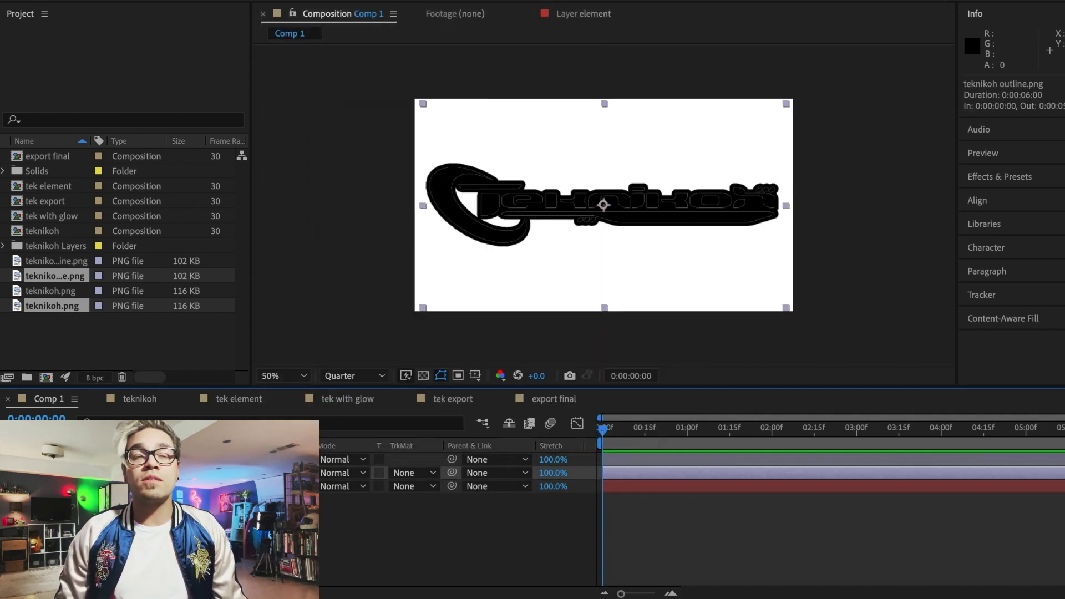
click(144, 459)
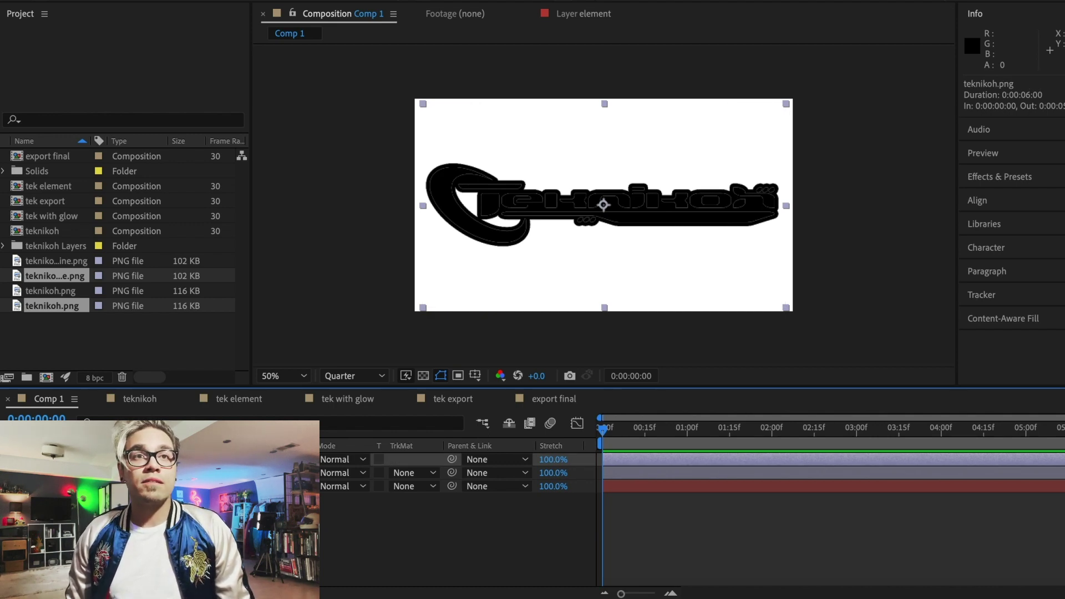
right_click(180, 460)
key(Escape)
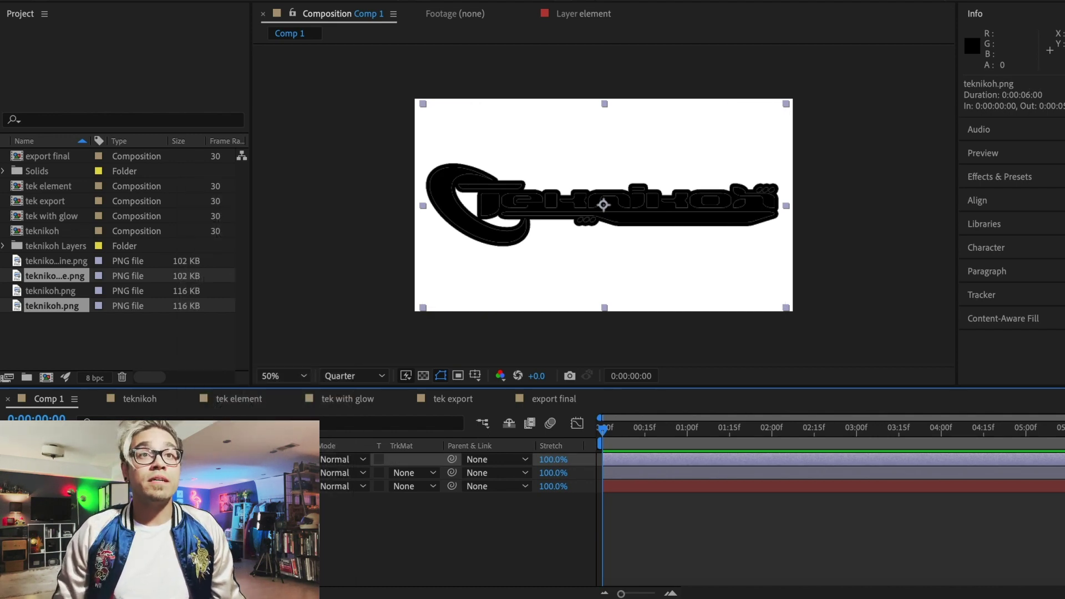
click(211, 1)
mouse_move(161, 1)
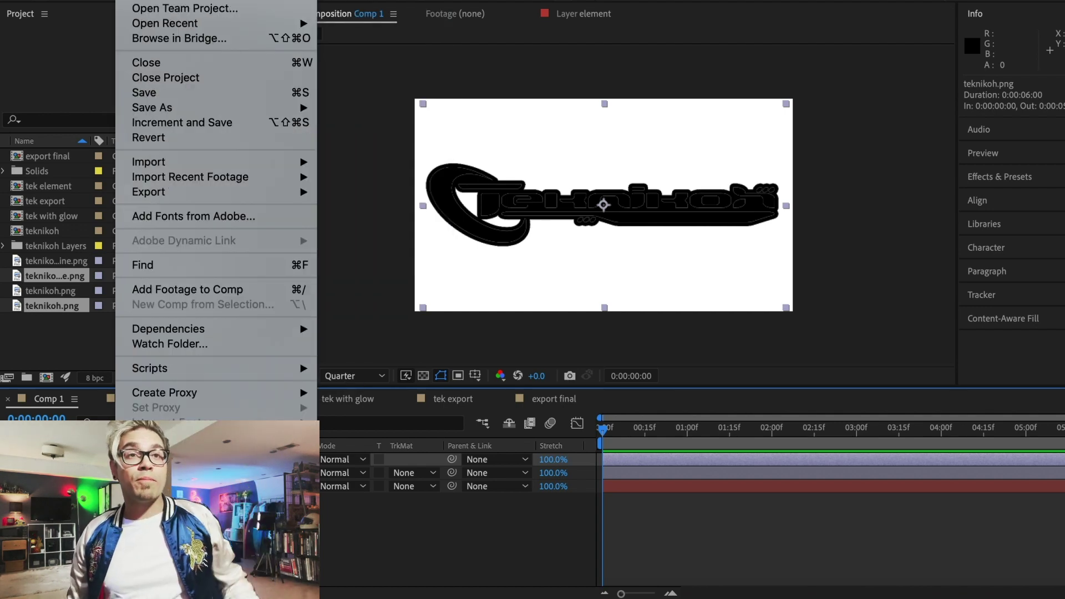
mouse_move(278, 1)
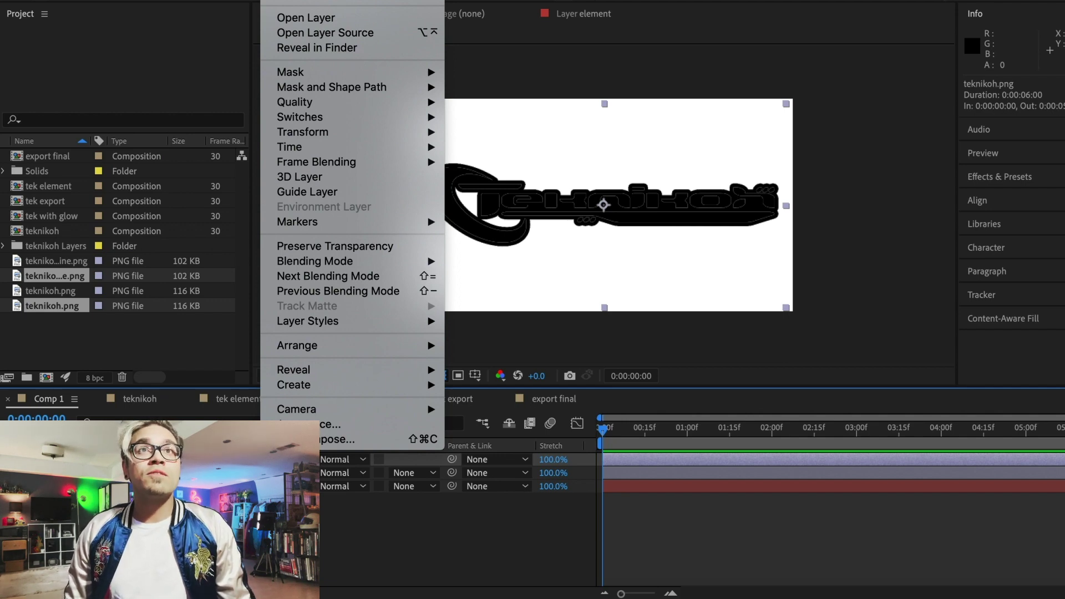
click(328, 425)
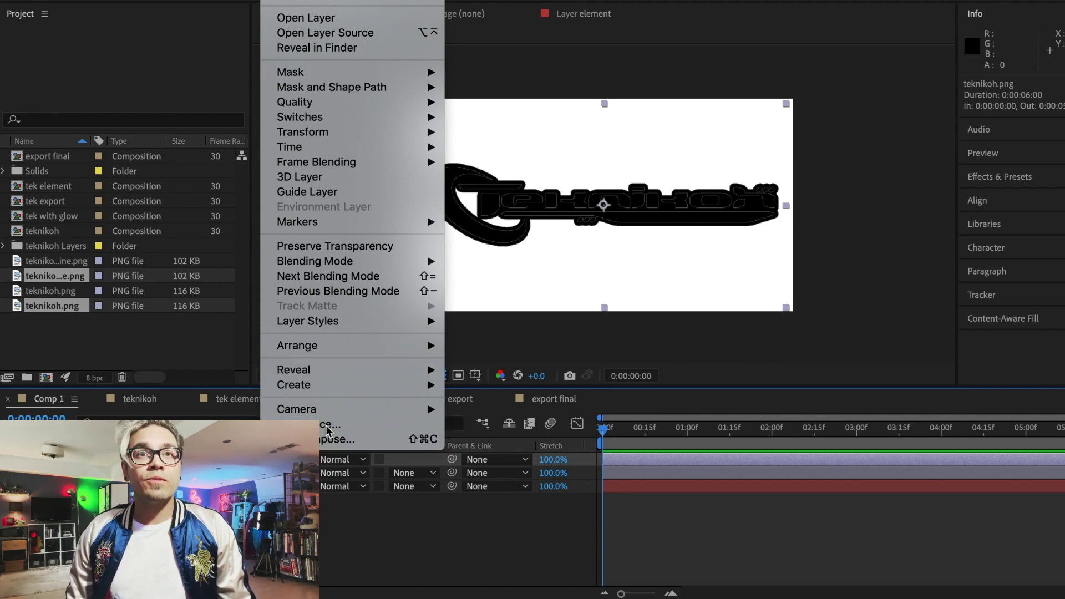
key(Return)
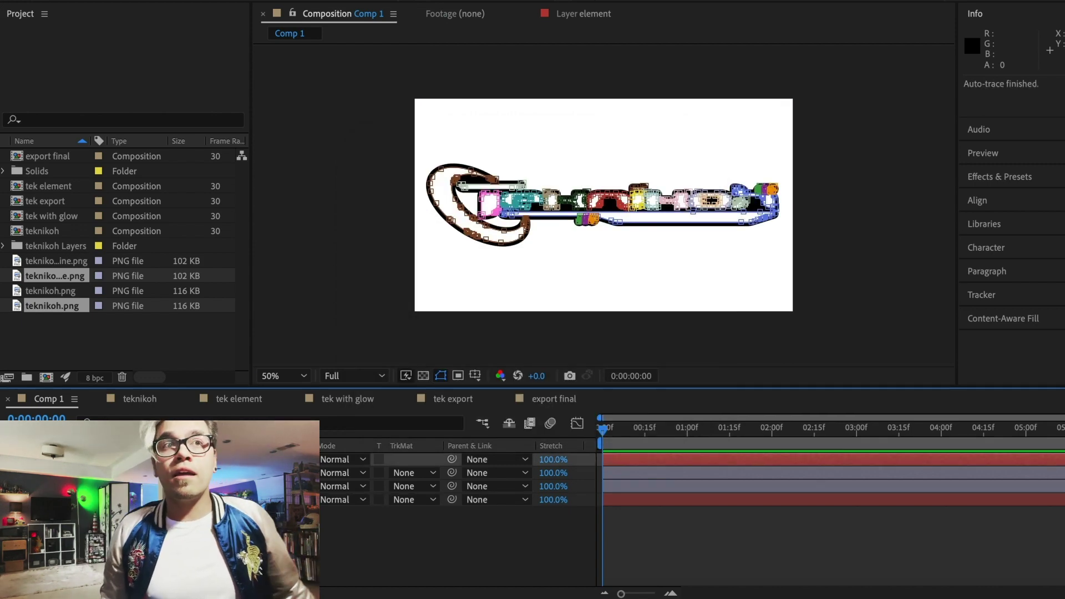
Auto-trace the teknikoh outline.png layer to generate its mask paths on a separate new layer
click(139, 486)
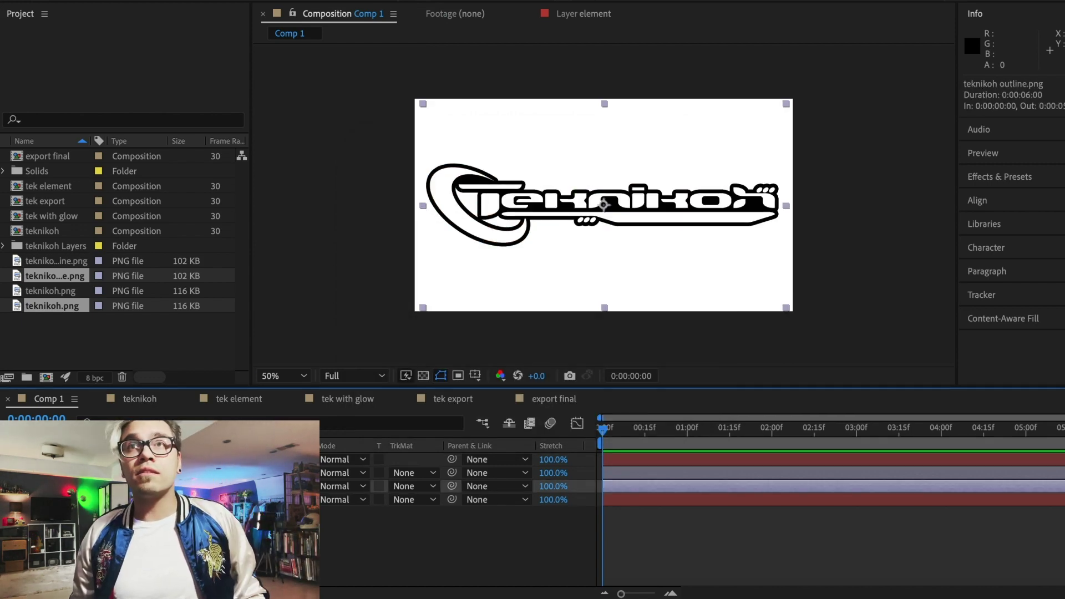
click(217, 0)
mouse_move(280, 0)
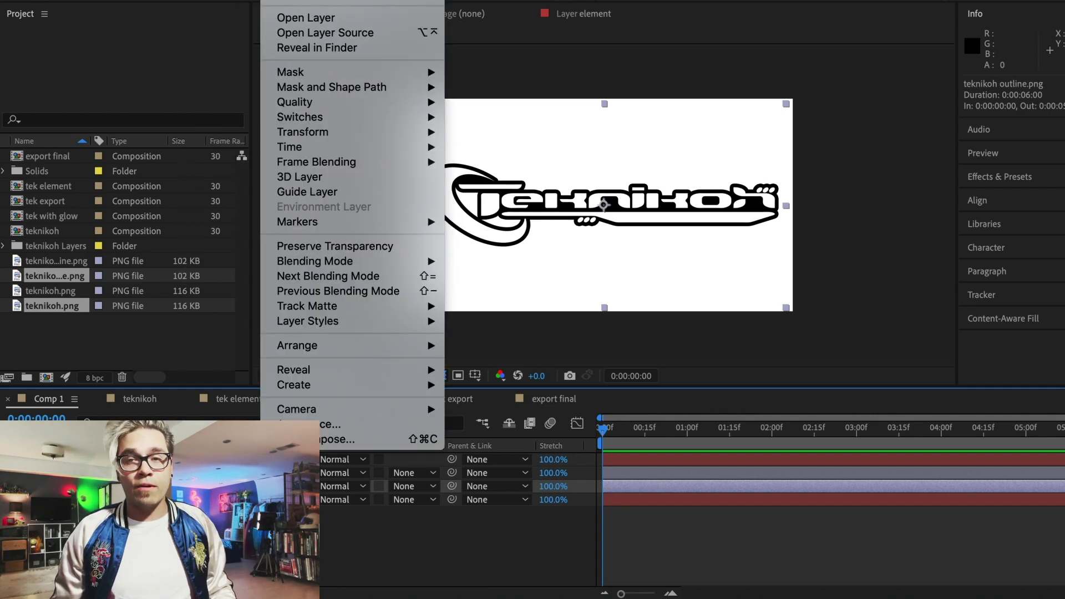
click(356, 424)
key(Return)
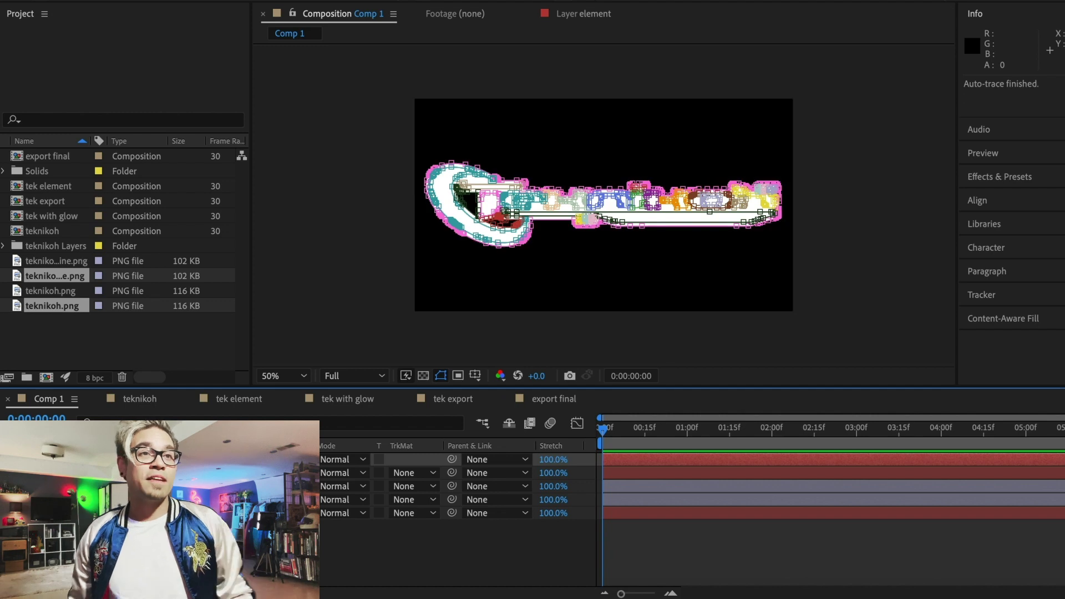
Create a new comp-size white solid above the two auto-traced layers
key(F2)
click(138, 459)
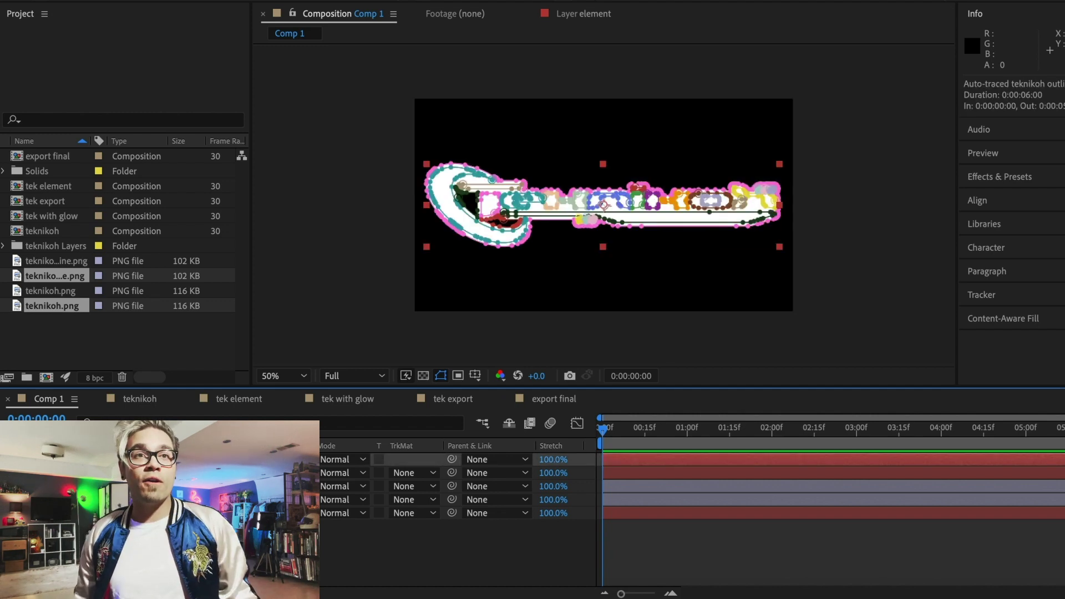
click(138, 473)
click(138, 459)
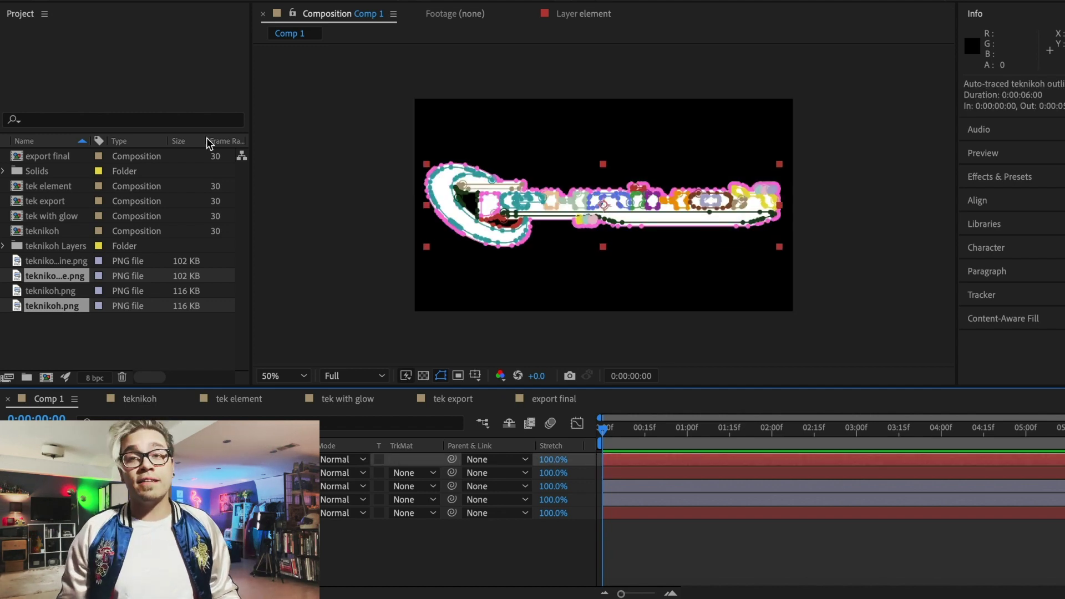
click(276, 0)
mouse_move(289, 0)
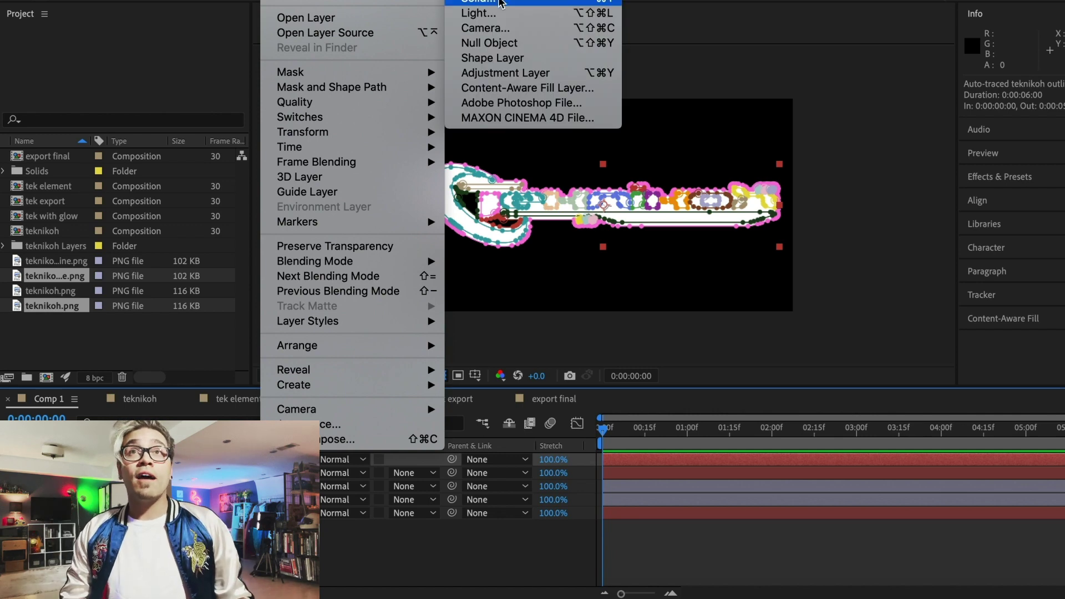
click(501, 3)
key(Return)
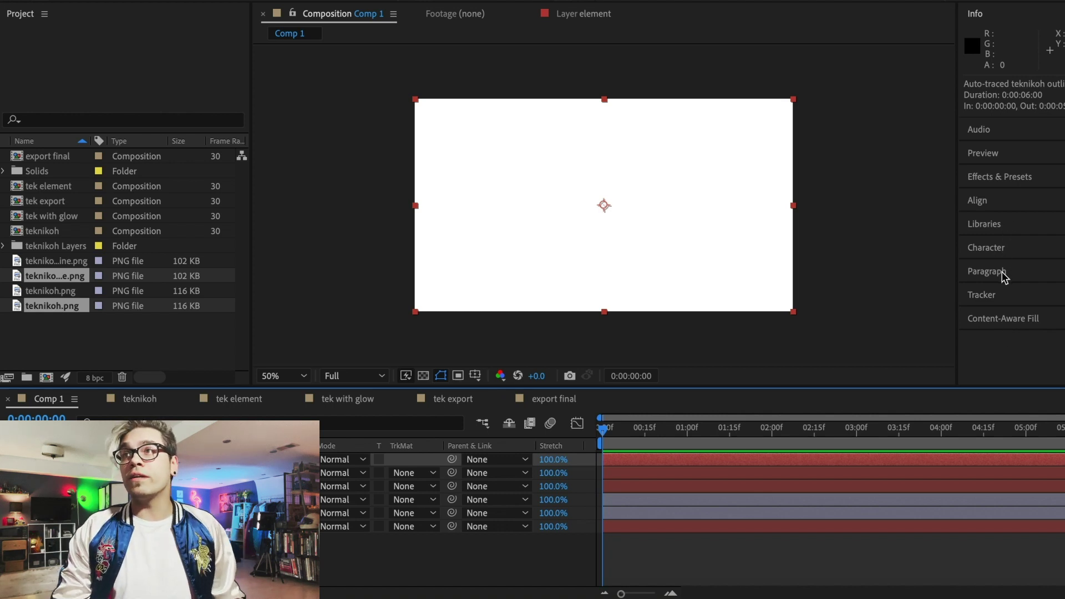
Find the Video Copilot Element effect and apply it to the new white solid
click(999, 177)
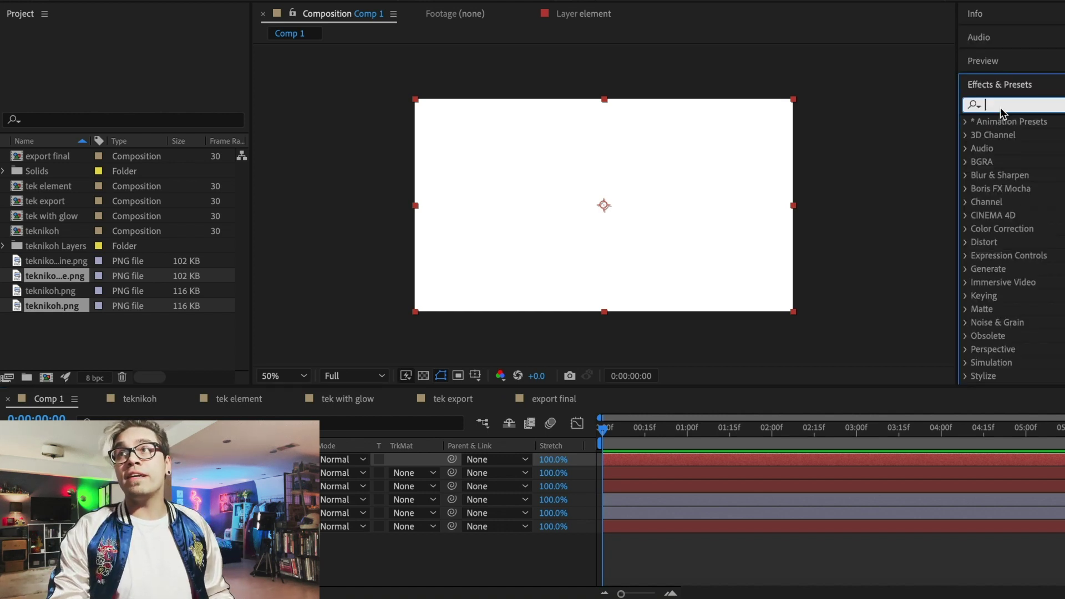
text(elemen)
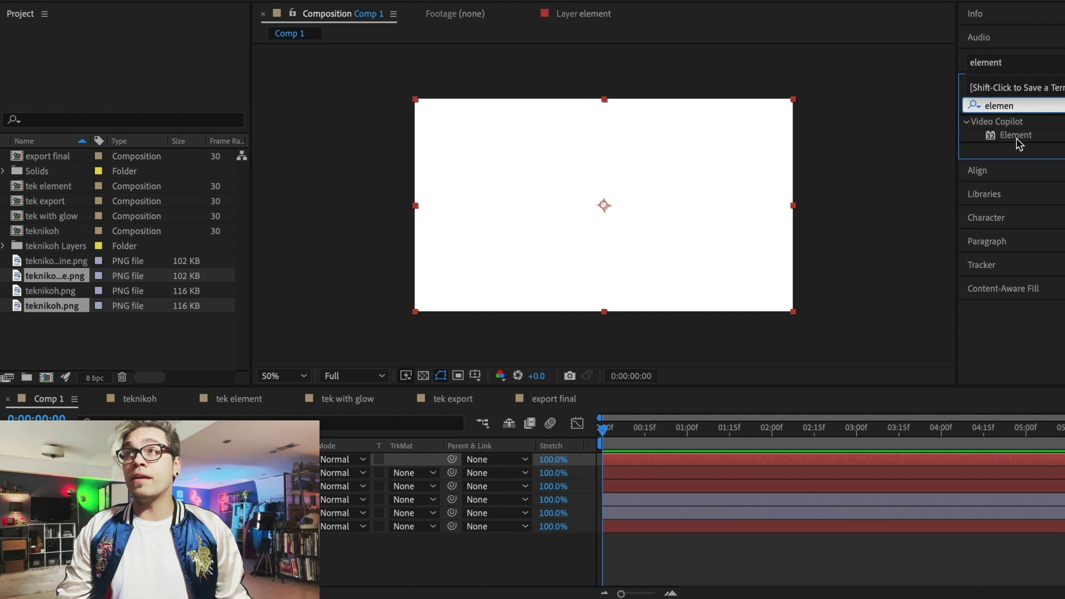
double_click(1016, 136)
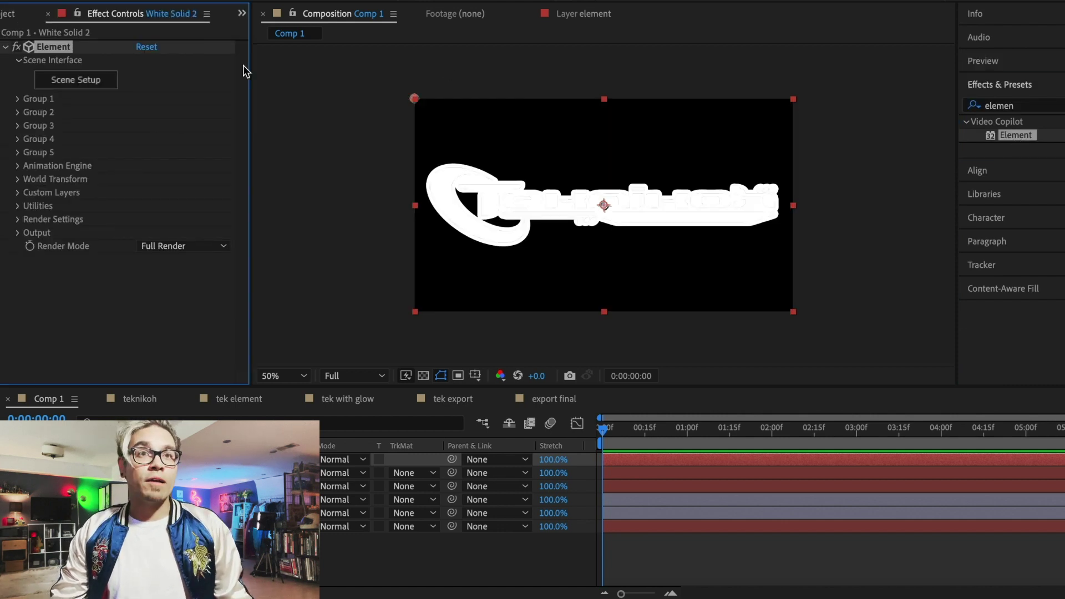
In Element's custom text and masks, assign Auto-traced teknikoh outline.png to Path Layer 1 and Auto-traced teknikoh.png to Path Layer 2
click(18, 194)
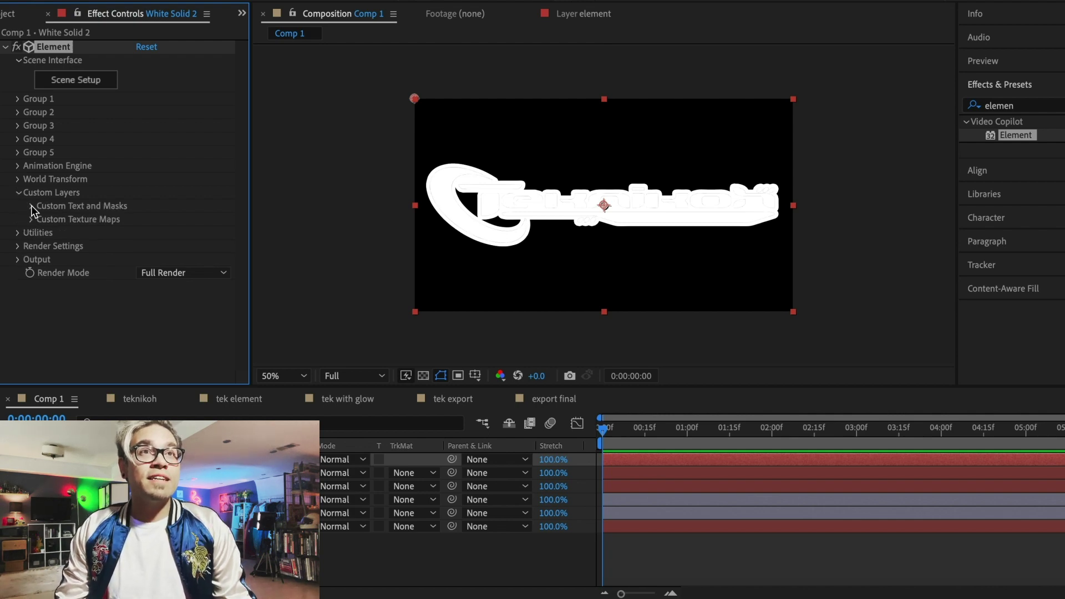
click(32, 207)
click(154, 191)
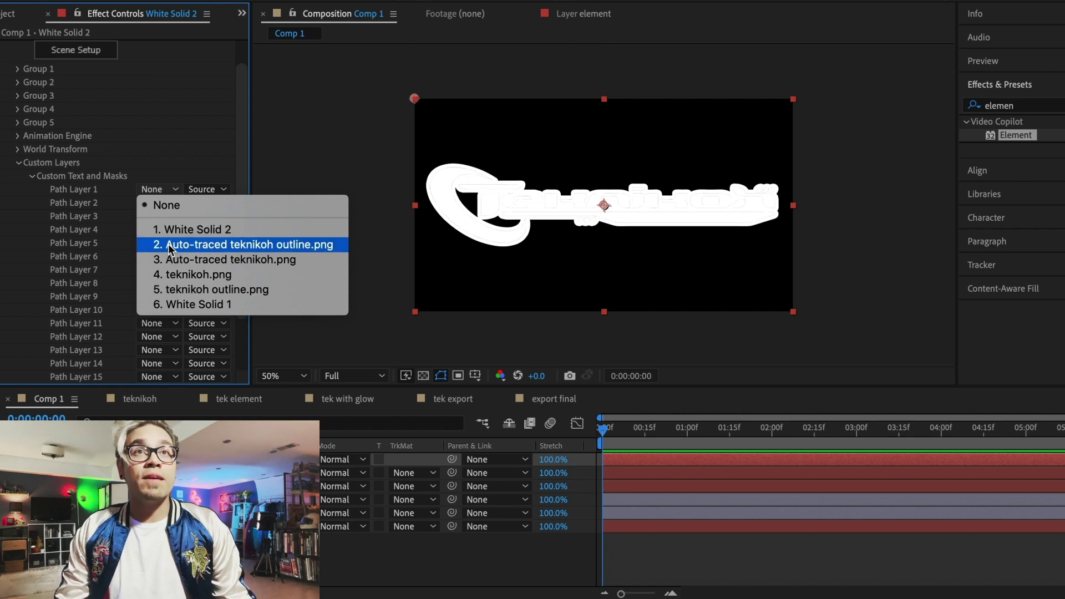
click(170, 245)
click(158, 203)
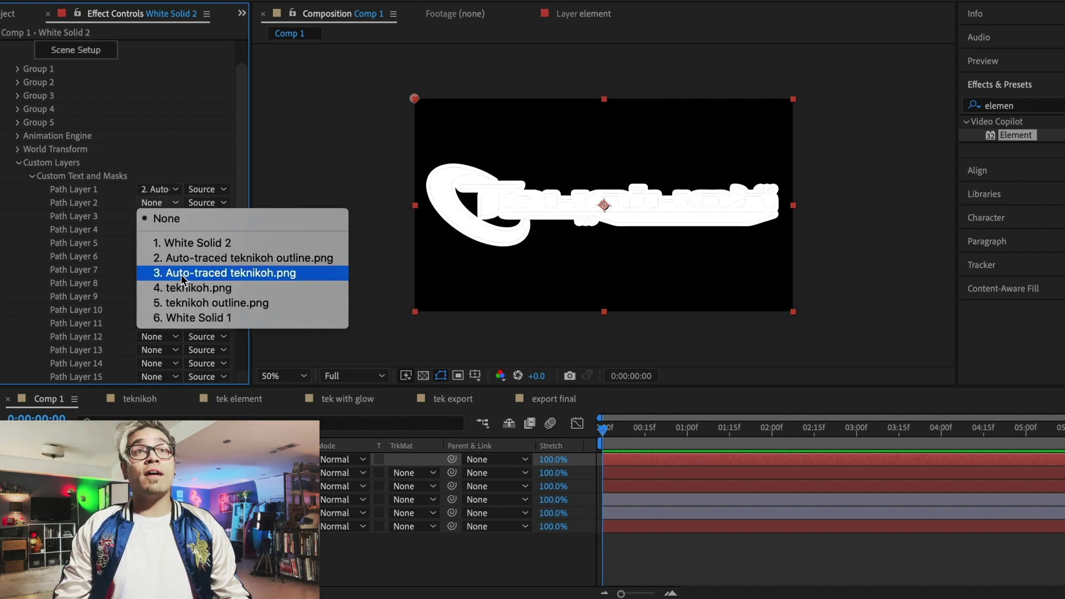
click(184, 275)
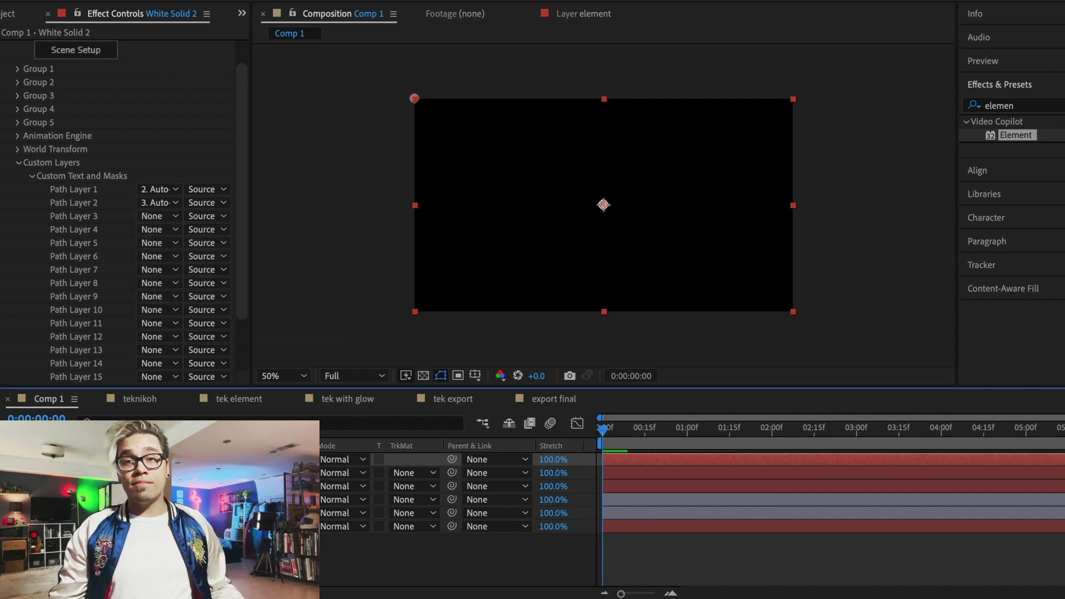
Open Element's Scene Setup and extrude the outline from Custom Path 1 into a 3D model
scroll(78, 168, up, 2)
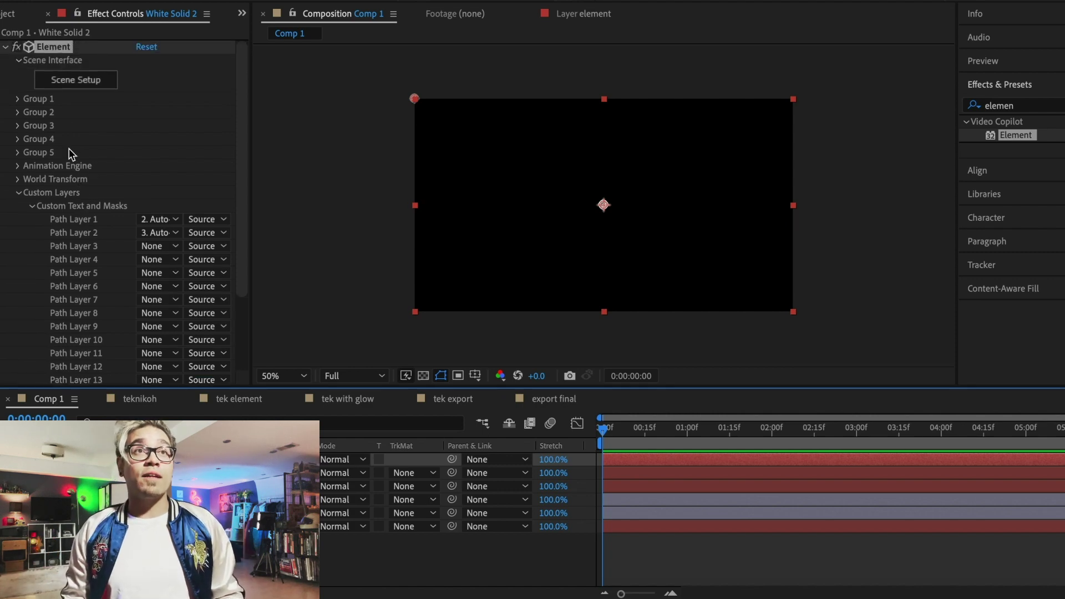
click(72, 79)
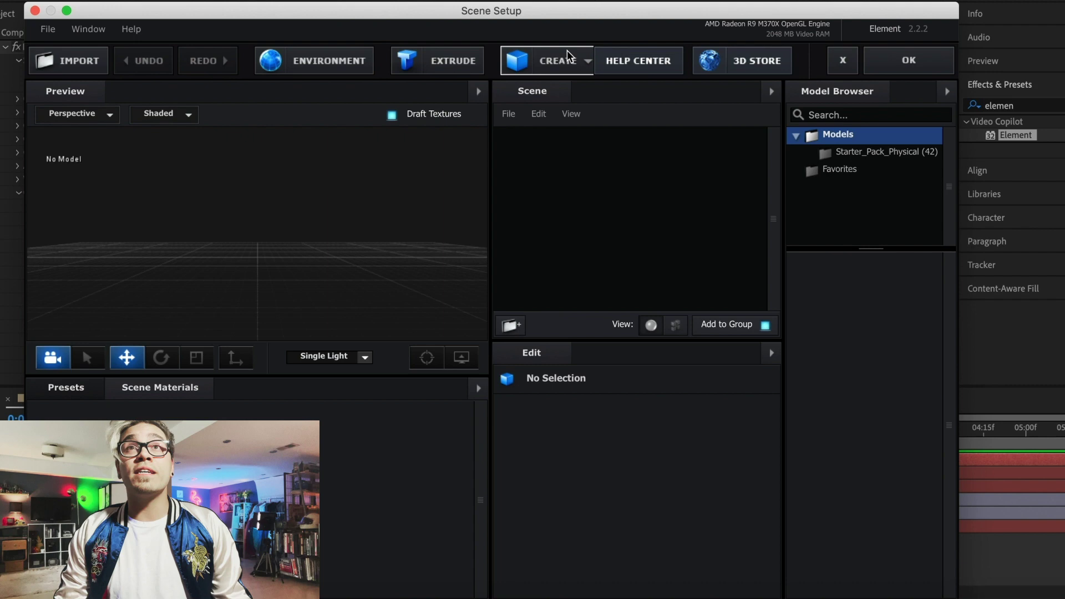
click(435, 67)
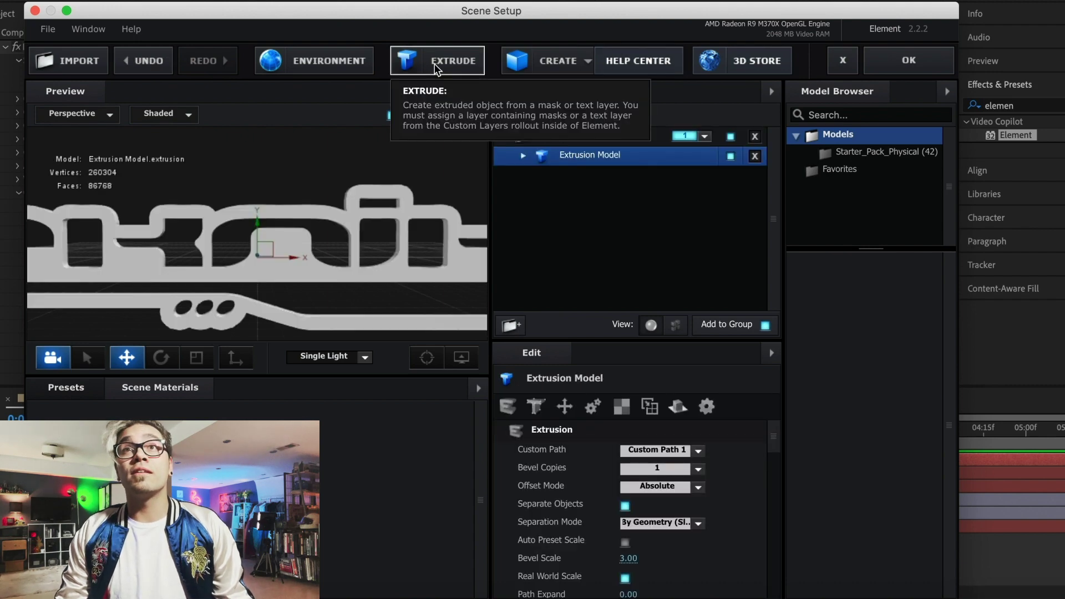
drag(376, 136, 282, 242)
scroll(241, 199, down, 5)
Apply the Chrome material preset to the Extrusion Model's material and view the model from another angle
click(78, 388)
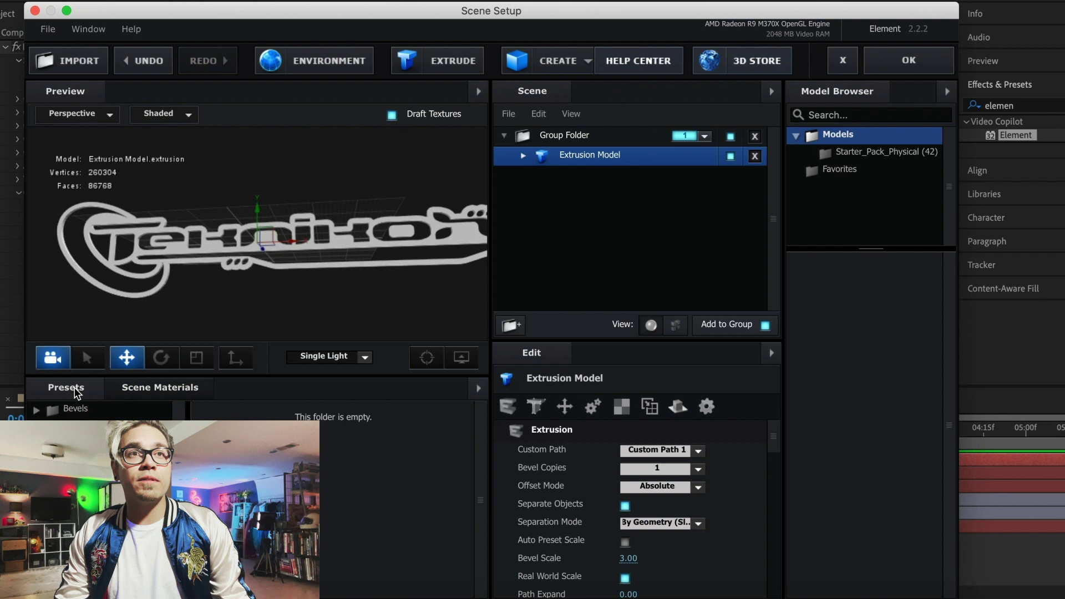
scroll(369, 541, down, 5)
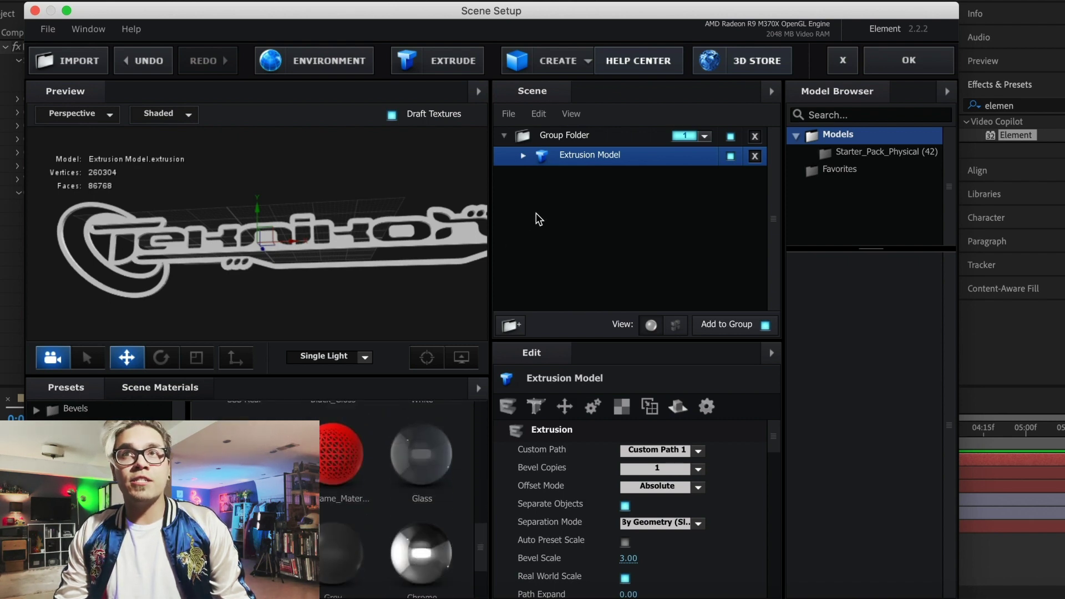
click(523, 155)
drag(427, 559, 563, 174)
drag(401, 226, 428, 245)
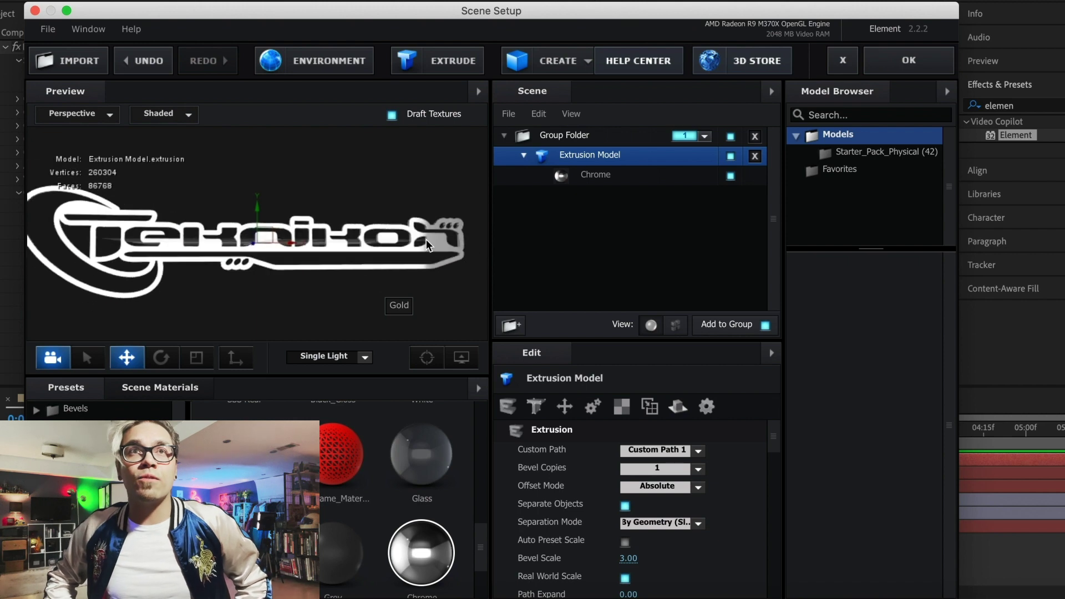
Check the scene's environment map, switch to Finder and copy mtns copy.jpg to the Desktop
click(357, 65)
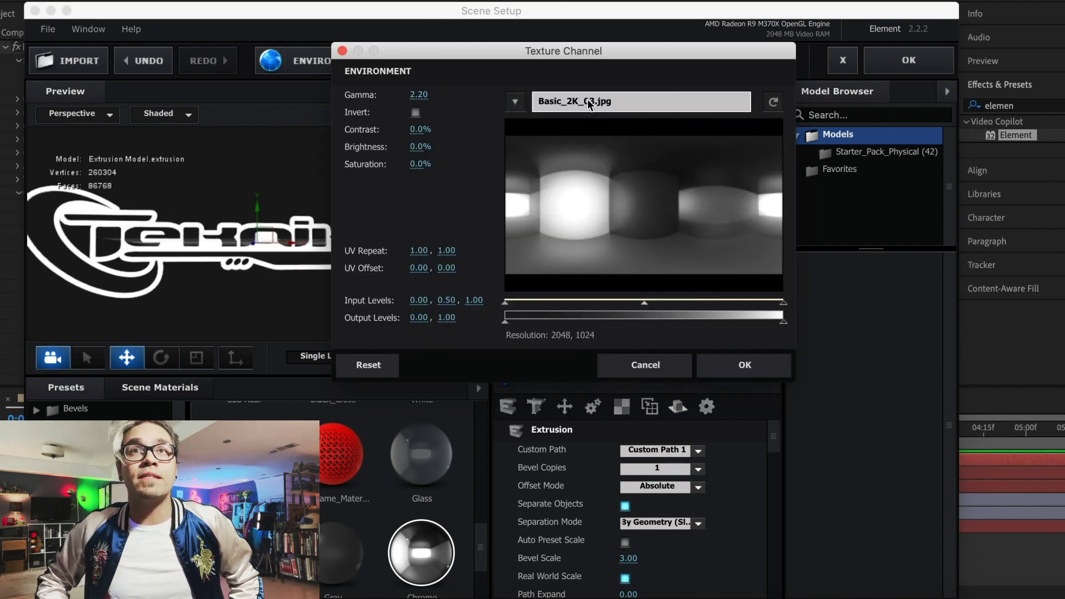
click(715, 368)
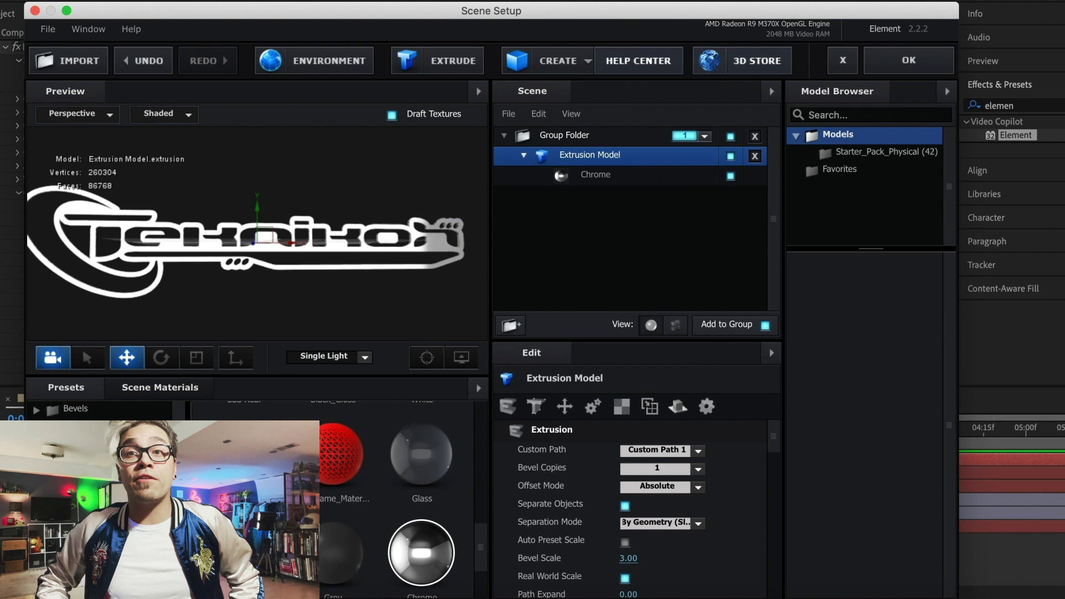
key(super+Tab)
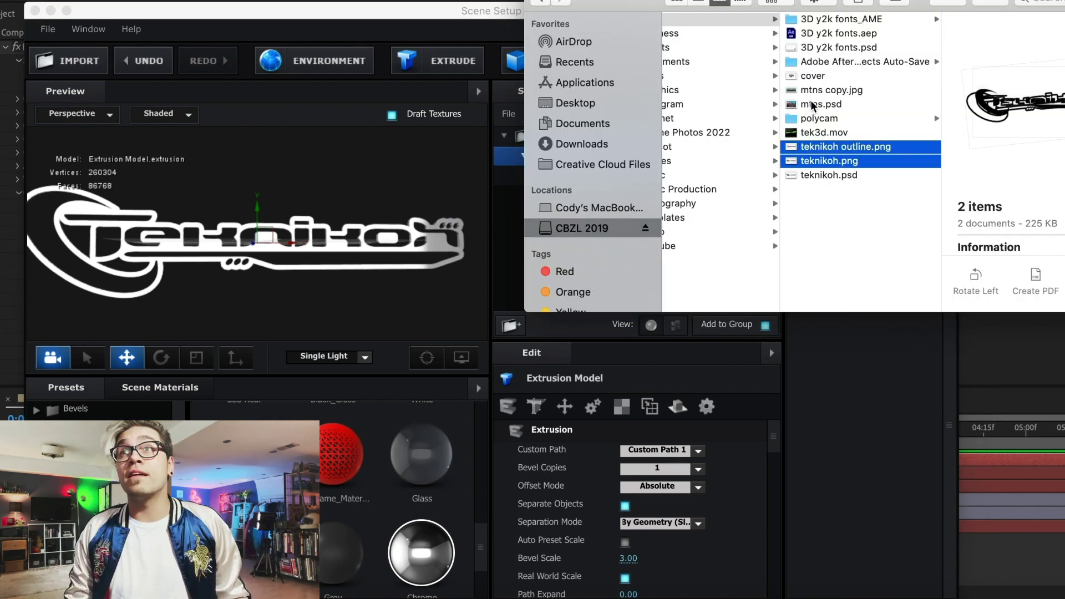
click(829, 106)
key(Up)
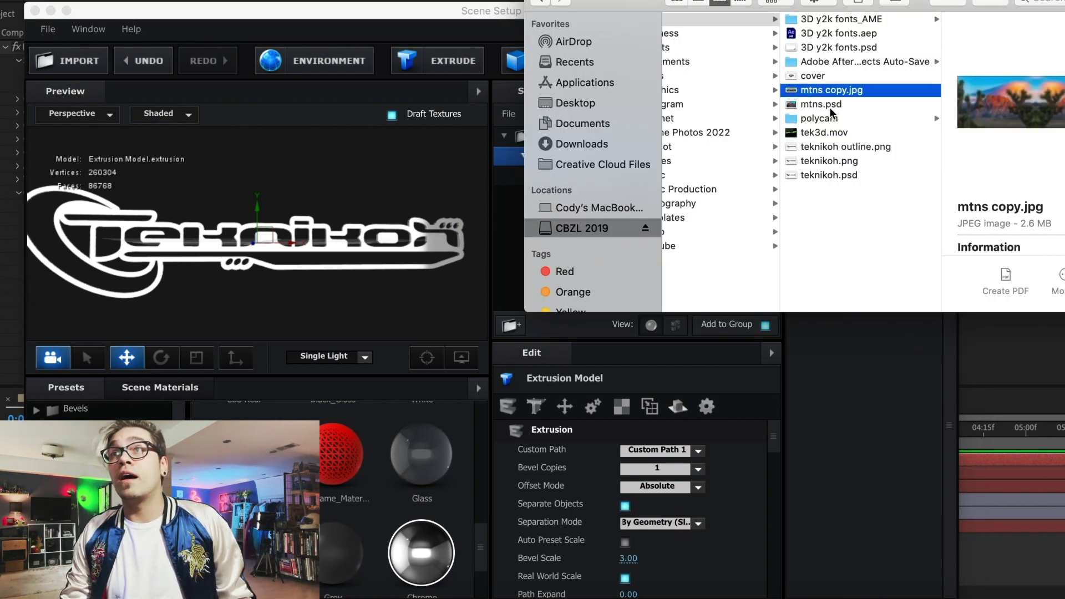
key(Up)
key(Down)
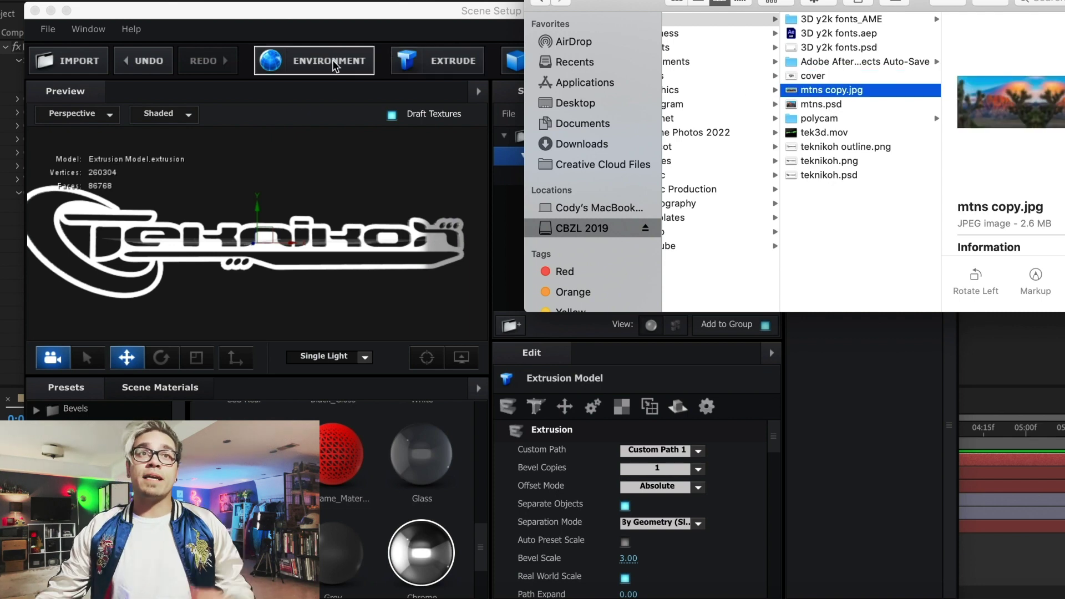
drag(829, 91, 558, 109)
Load mtns copy.jpg from the Desktop as the Element scene's environment texture
click(315, 72)
click(315, 71)
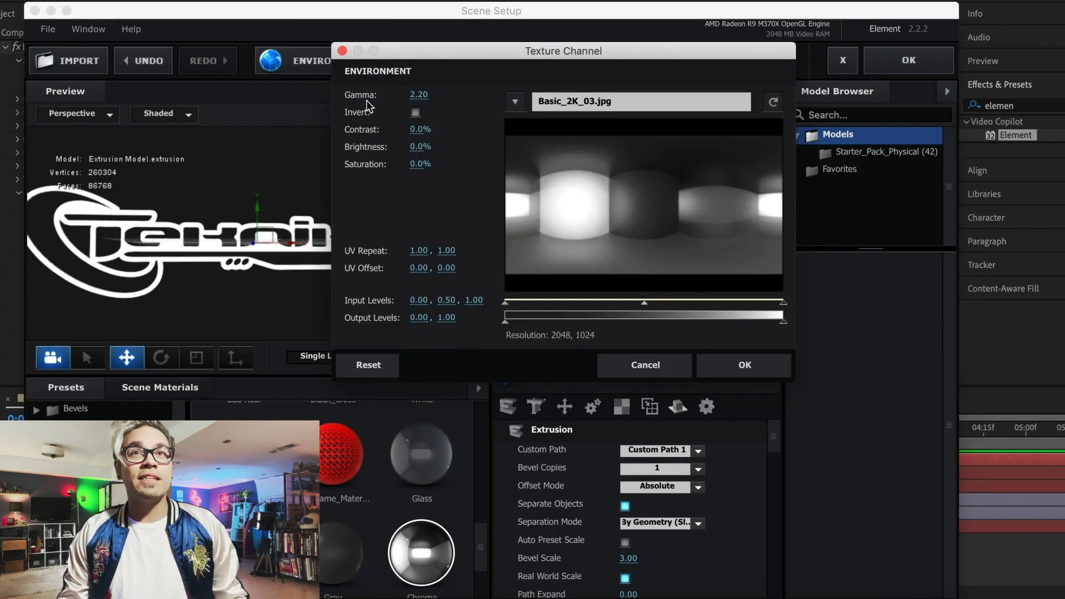
click(515, 101)
click(433, 201)
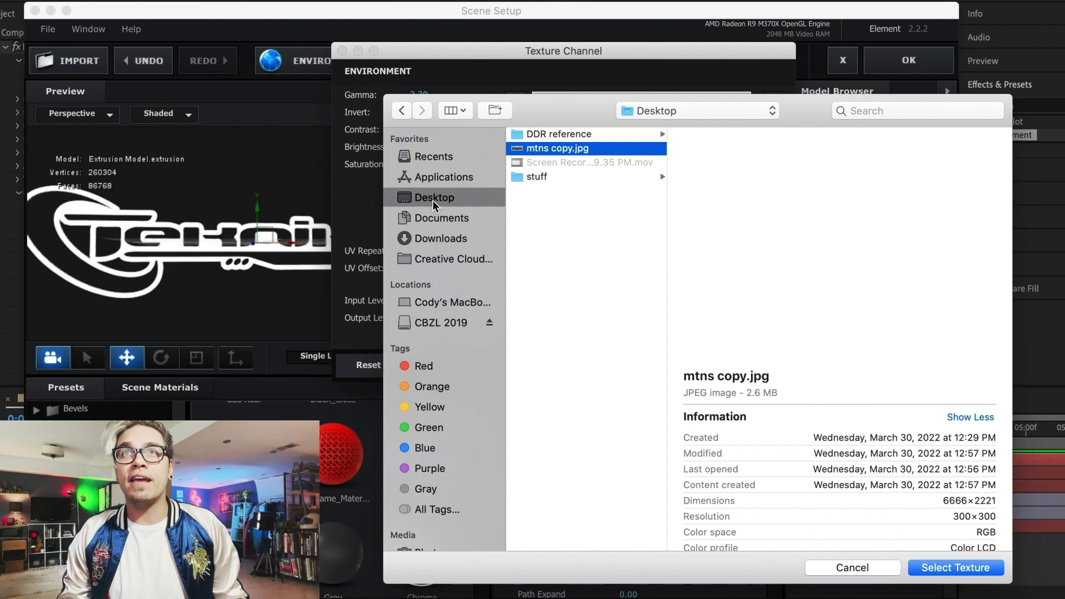
key(Return)
click(562, 212)
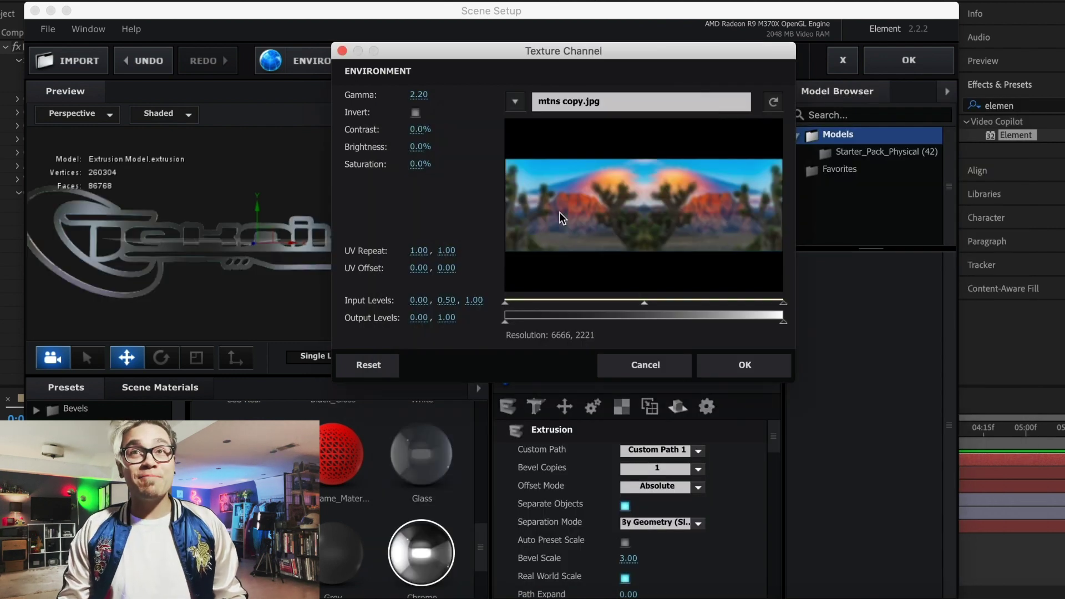
Accept the mtns copy.jpg environment texture and view its reflections on the chrome outline from another angle
click(721, 365)
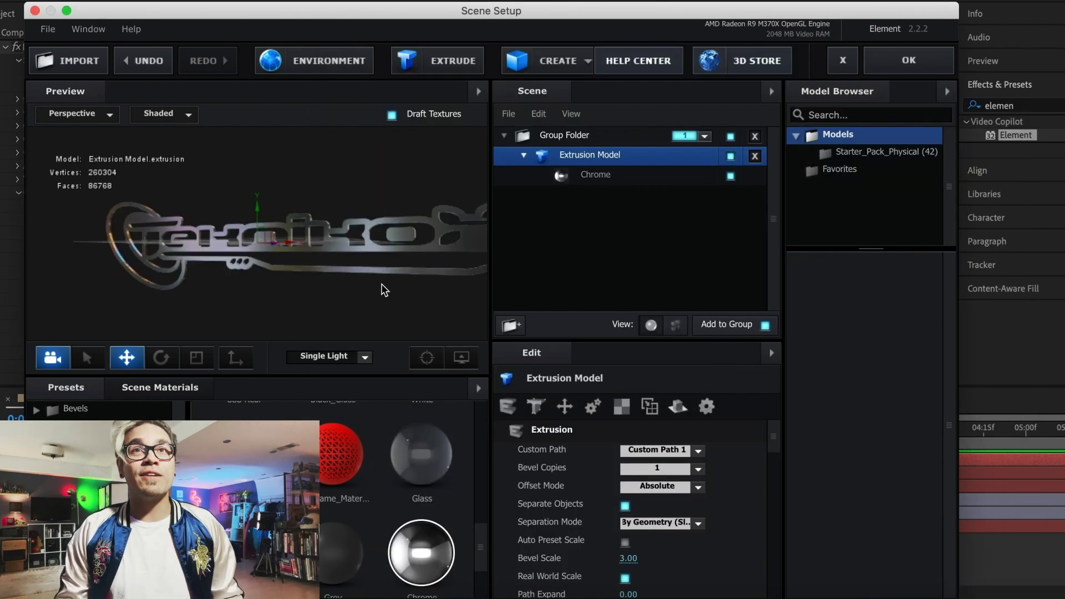
drag(381, 284, 428, 285)
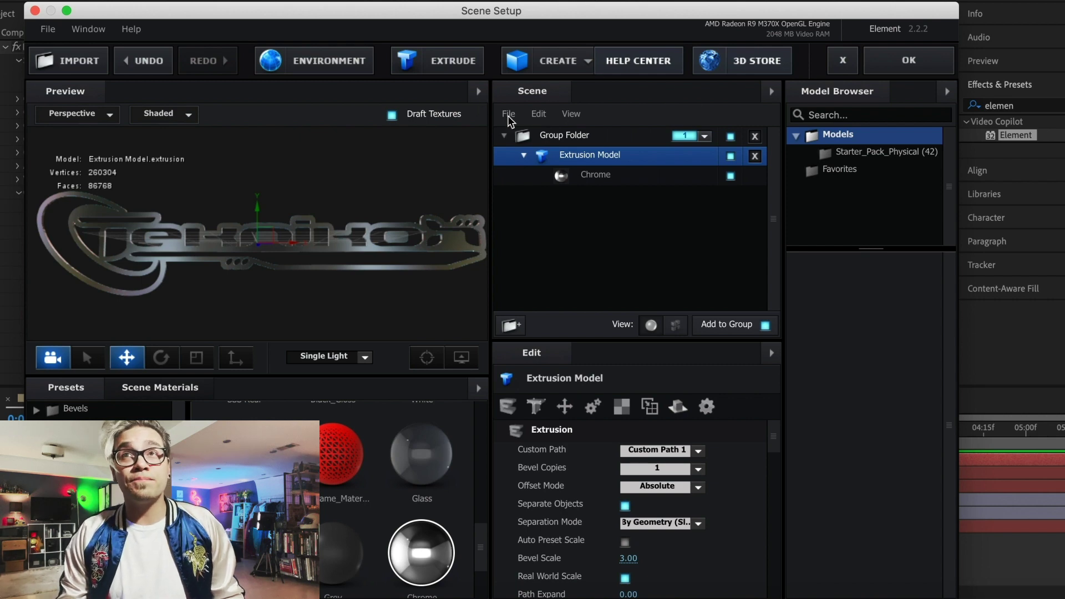
Duplicate the Group Folder as a model and set the copy's Extrusion Model to Custom Path 2
click(574, 138)
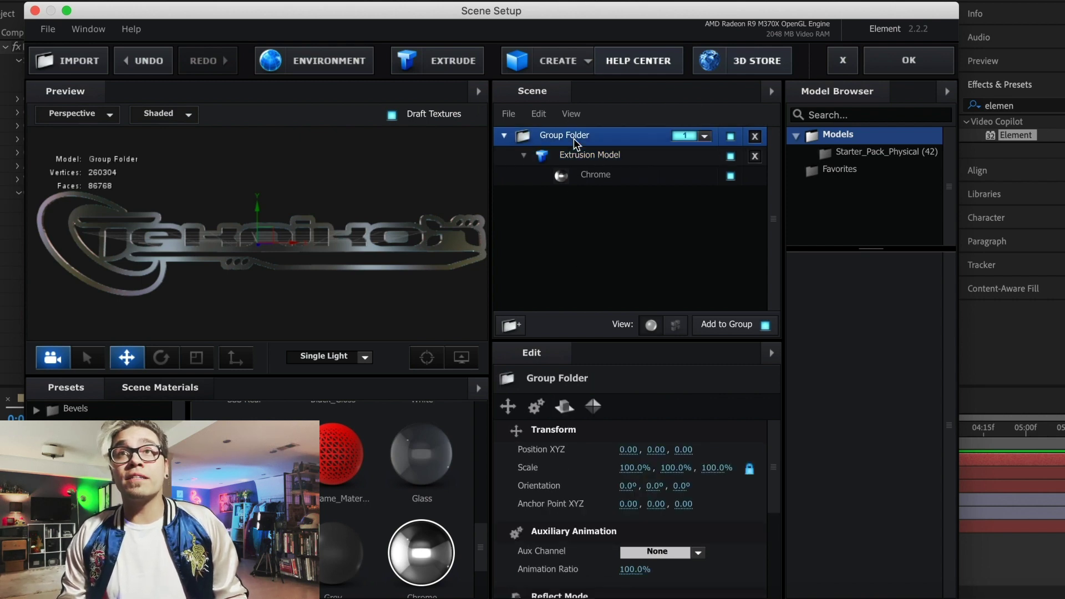
right_click(574, 138)
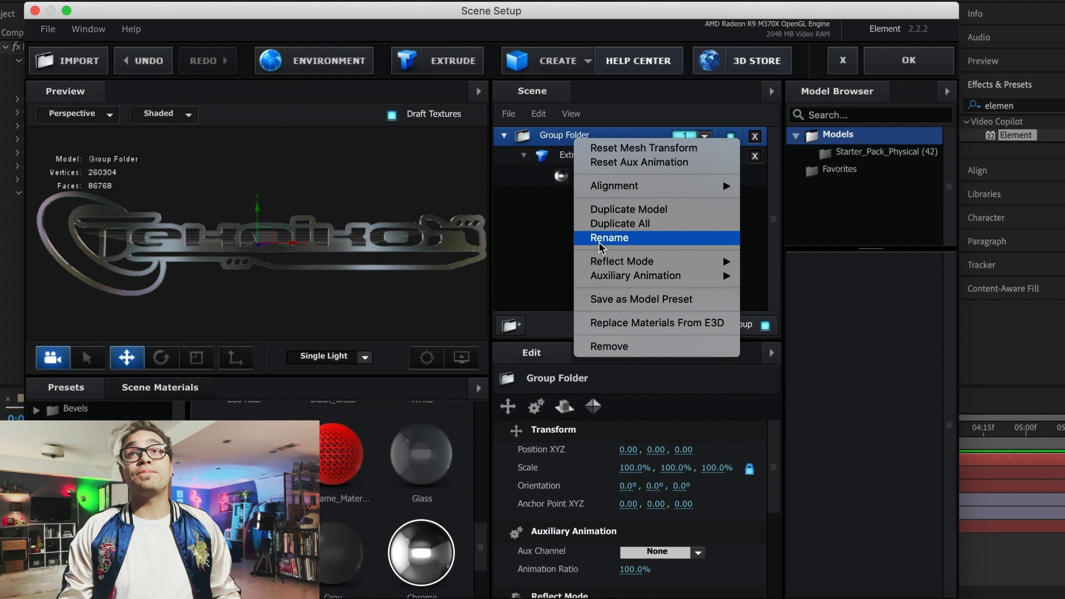
click(603, 211)
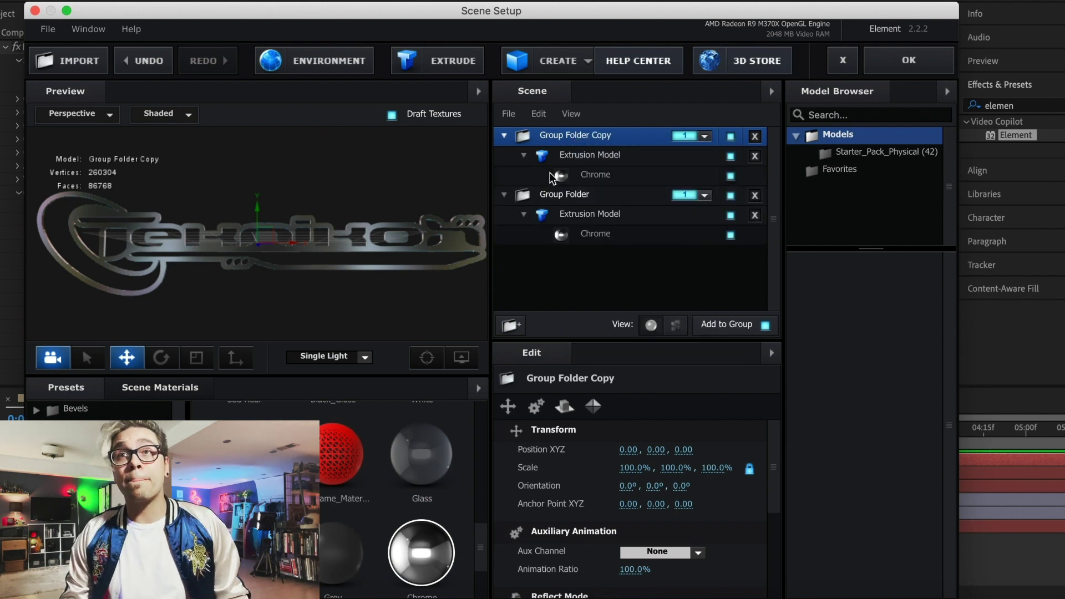
click(590, 155)
click(654, 454)
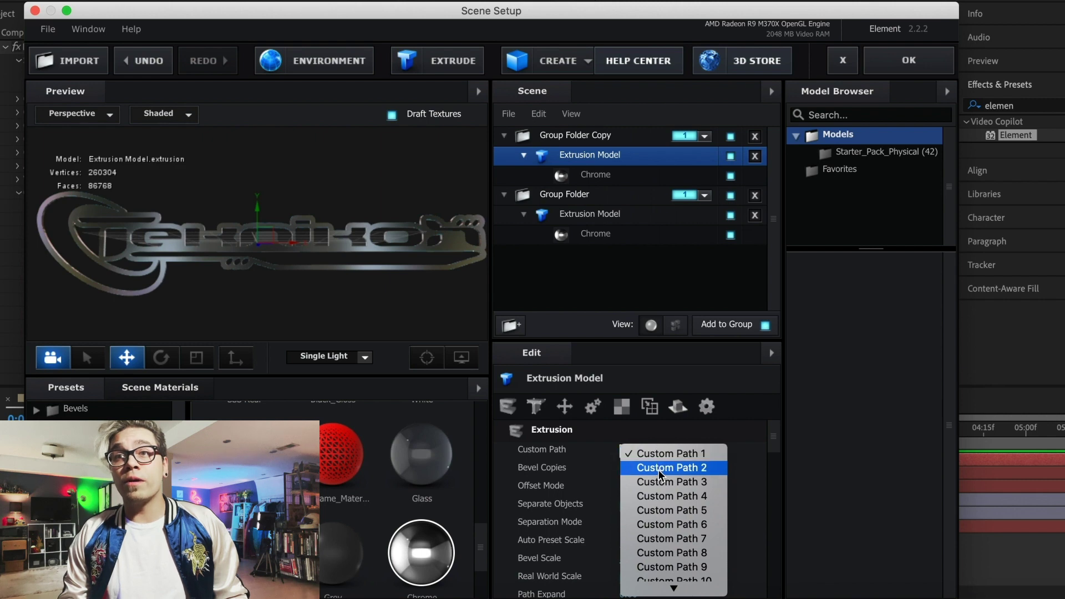
click(659, 471)
mouse_move(415, 230)
mouse_down()
mouse_move(360, 236)
mouse_move(430, 238)
mouse_up()
Apply the Green_Light material preset to the copied Extrusion Model, check it from different angles, and accept the scene
scroll(417, 546, up, 2)
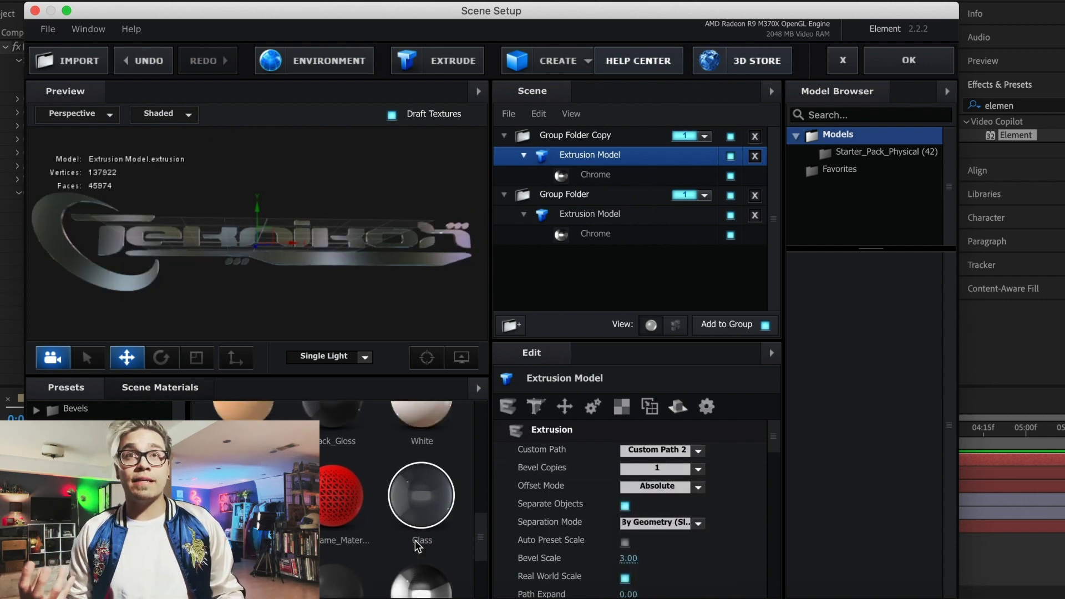
scroll(417, 547, down, 5)
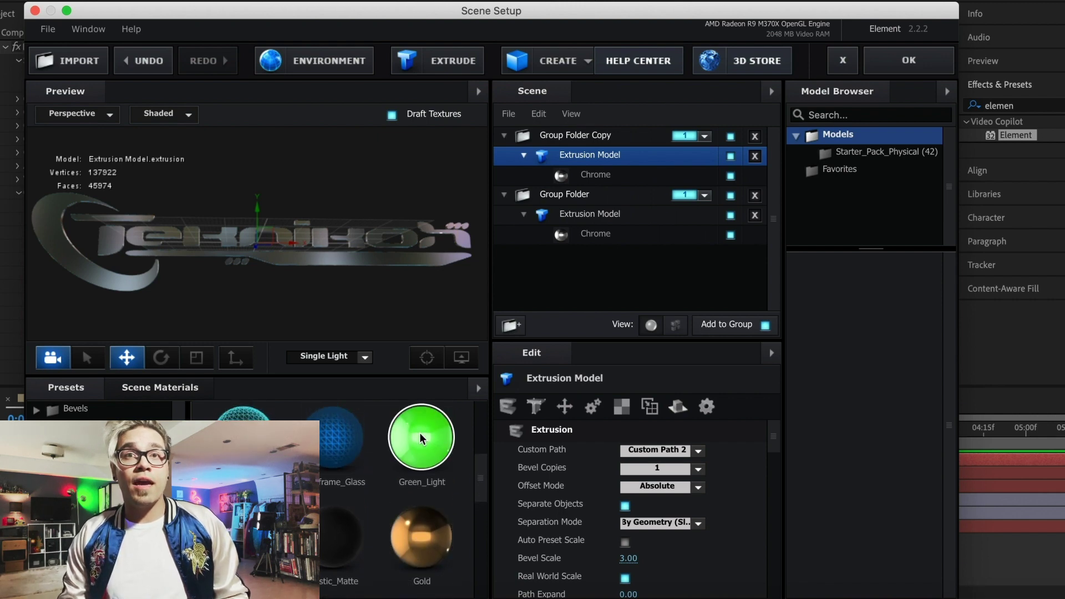
drag(421, 440, 590, 178)
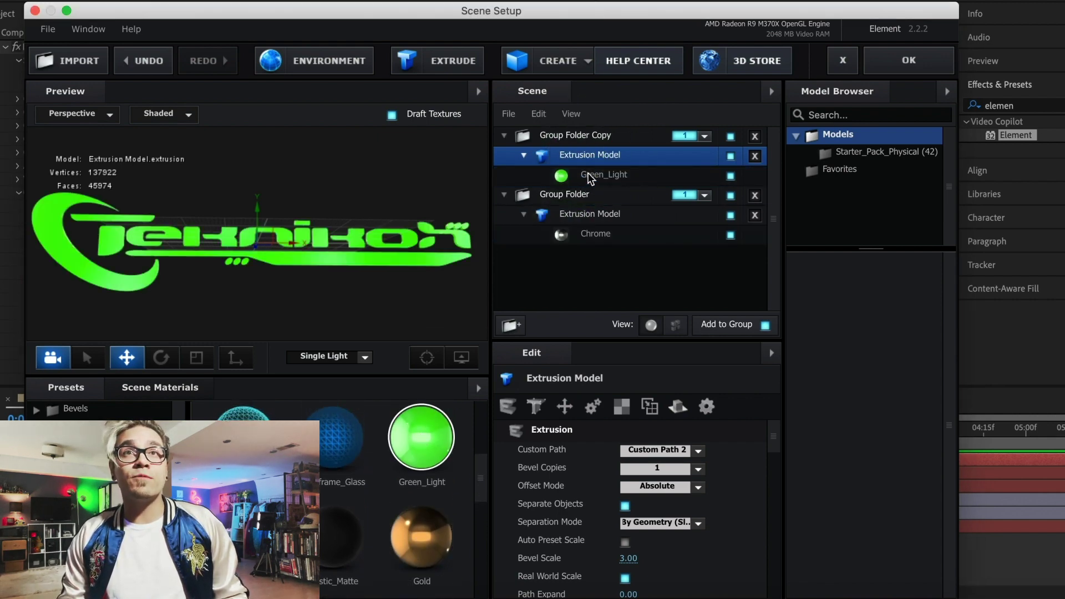
mouse_move(390, 248)
mouse_down()
mouse_move(267, 247)
mouse_move(399, 248)
mouse_up()
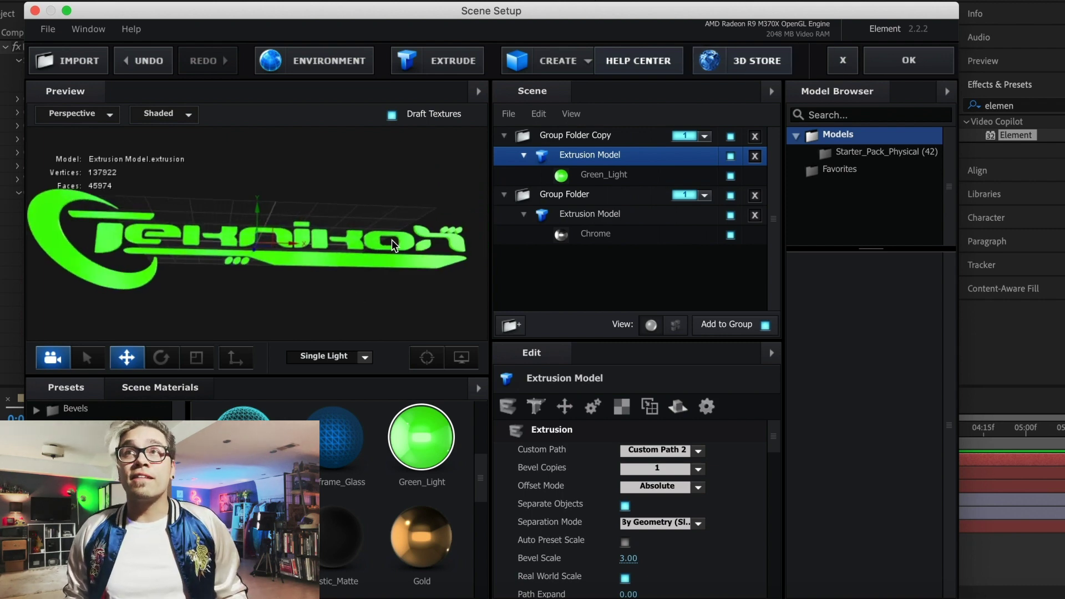
mouse_move(392, 240)
mouse_down()
mouse_move(362, 250)
mouse_move(389, 244)
mouse_up()
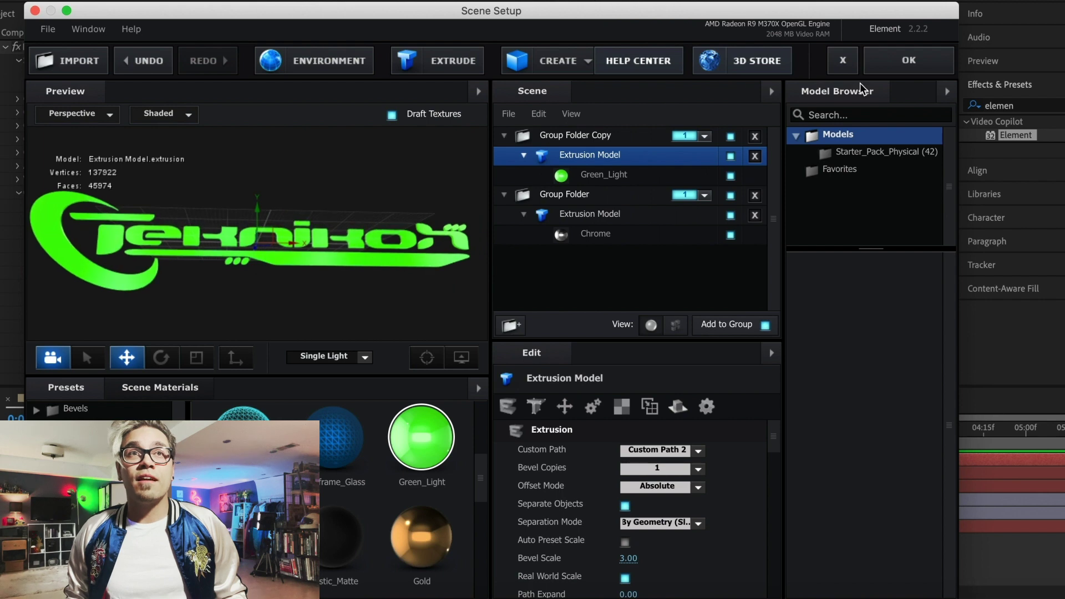
click(896, 59)
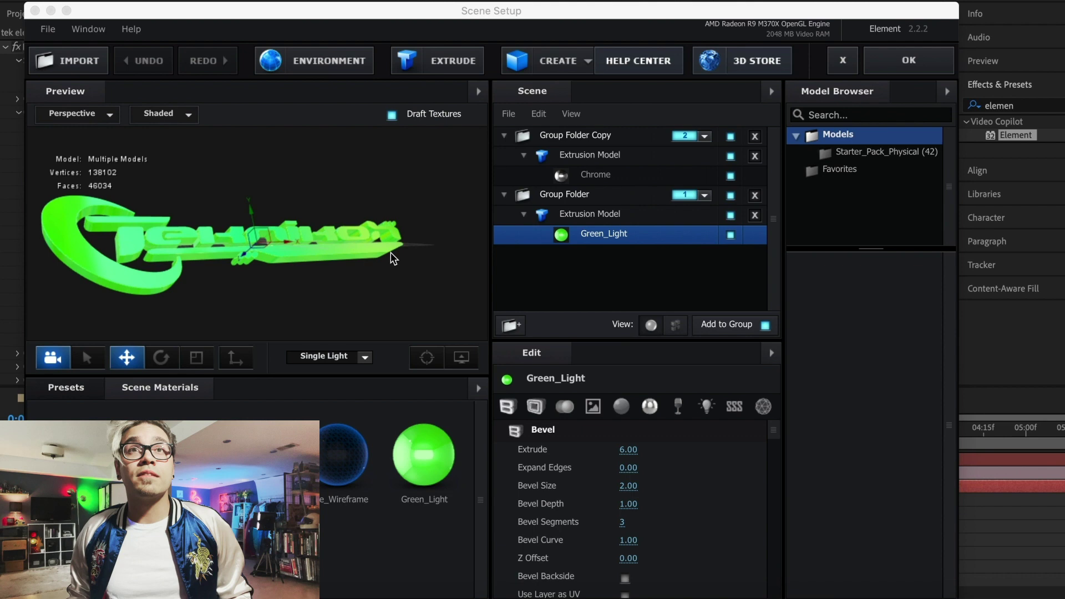
Examine the green logo and the chrome outline in Group Folder Copy, and close the scene setup
drag(392, 258, 428, 268)
click(568, 133)
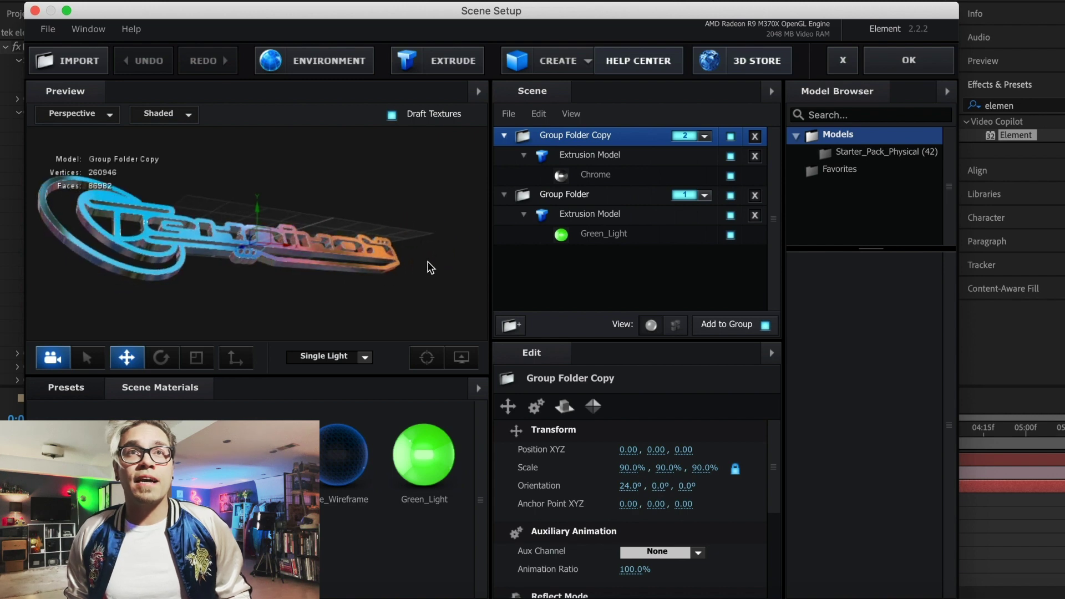
click(886, 69)
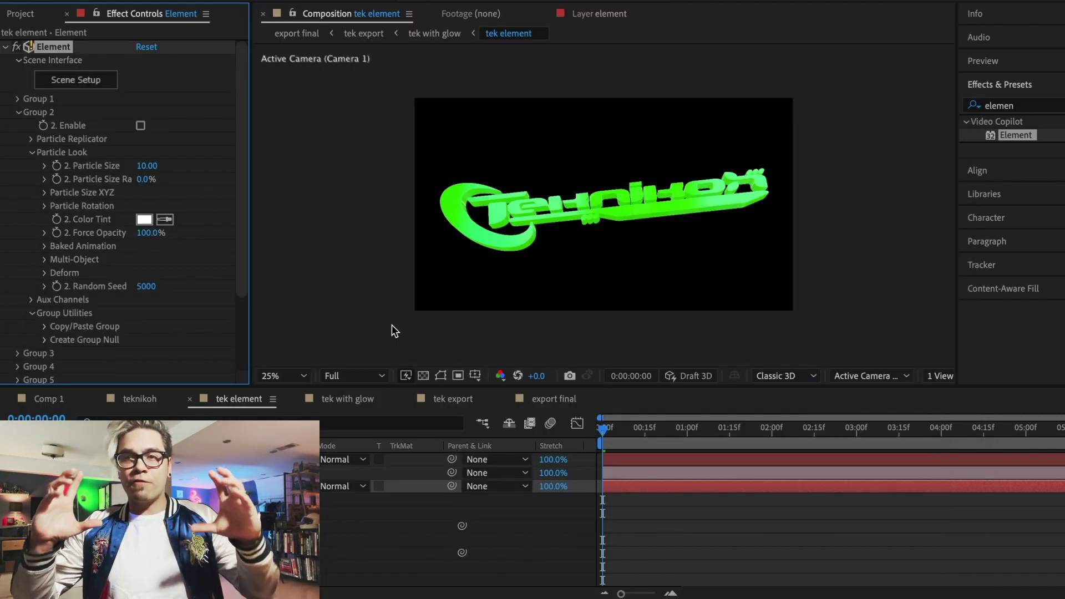
Enable Group 2 in the Element effect and undo the trial camera move in the composition
scroll(460, 519, down, 10)
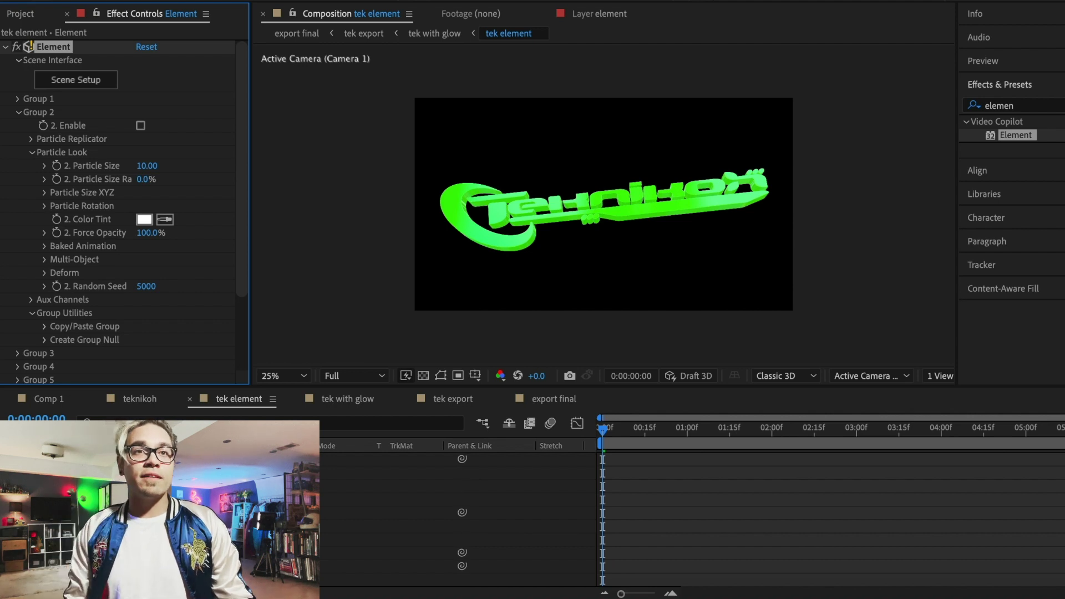
click(244, 513)
drag(582, 263, 607, 256)
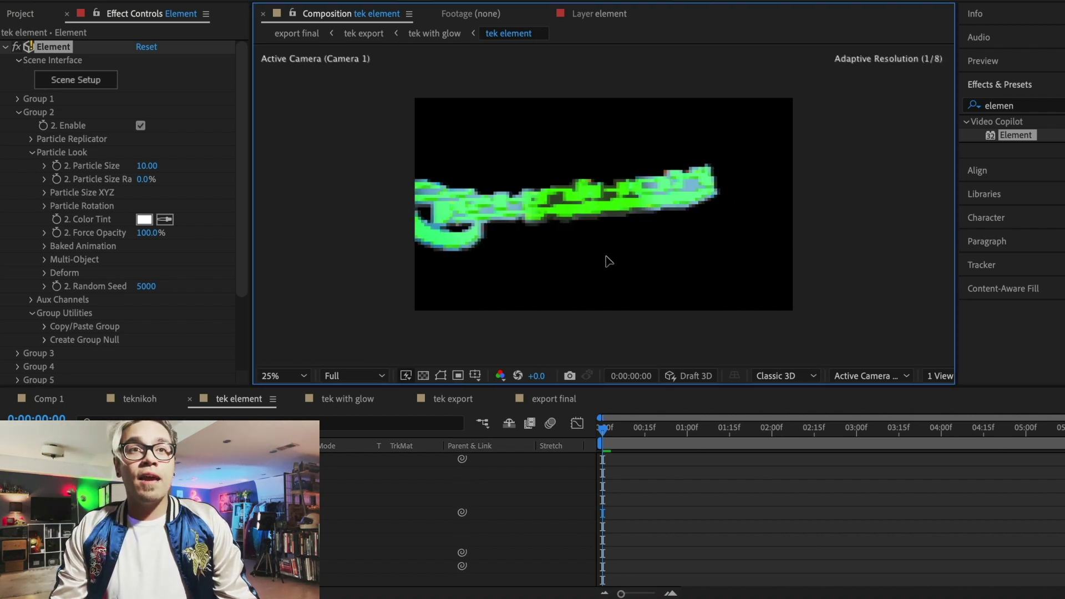
key(super+z)
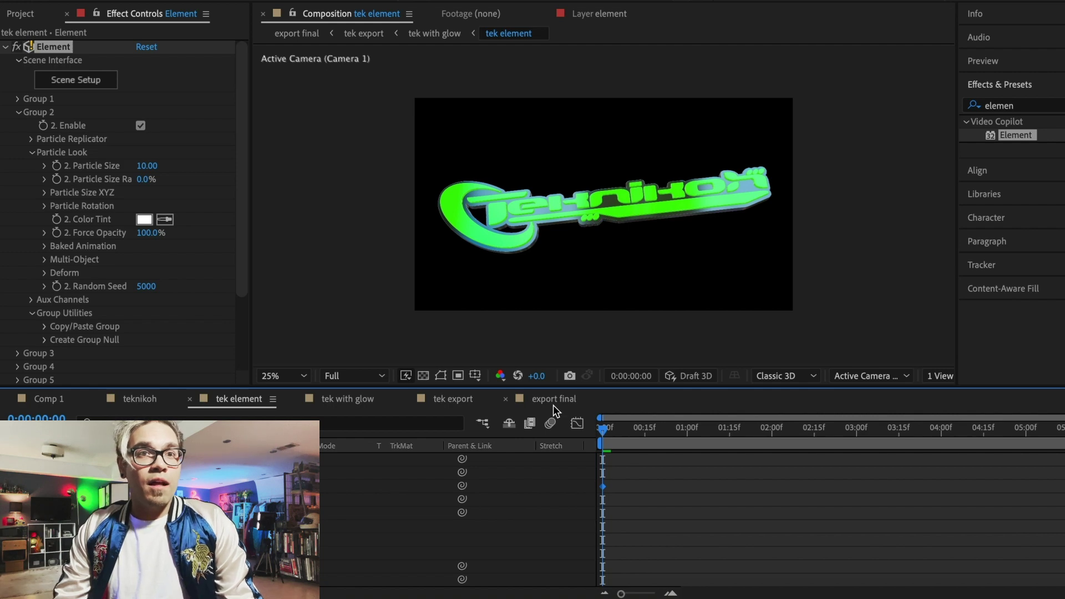
Scrub through the tek element timeline to examine the logo's rotation and the Element layer's keyframes
drag(604, 430, 1062, 480)
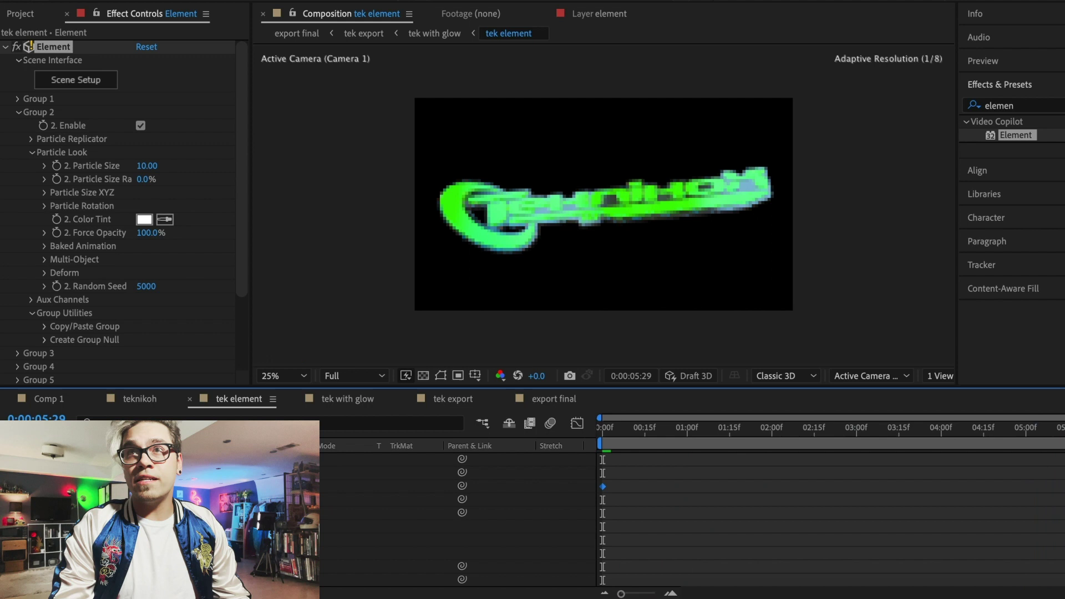
mouse_move(1064, 444)
mouse_down()
mouse_move(611, 452)
mouse_move(1064, 452)
mouse_up()
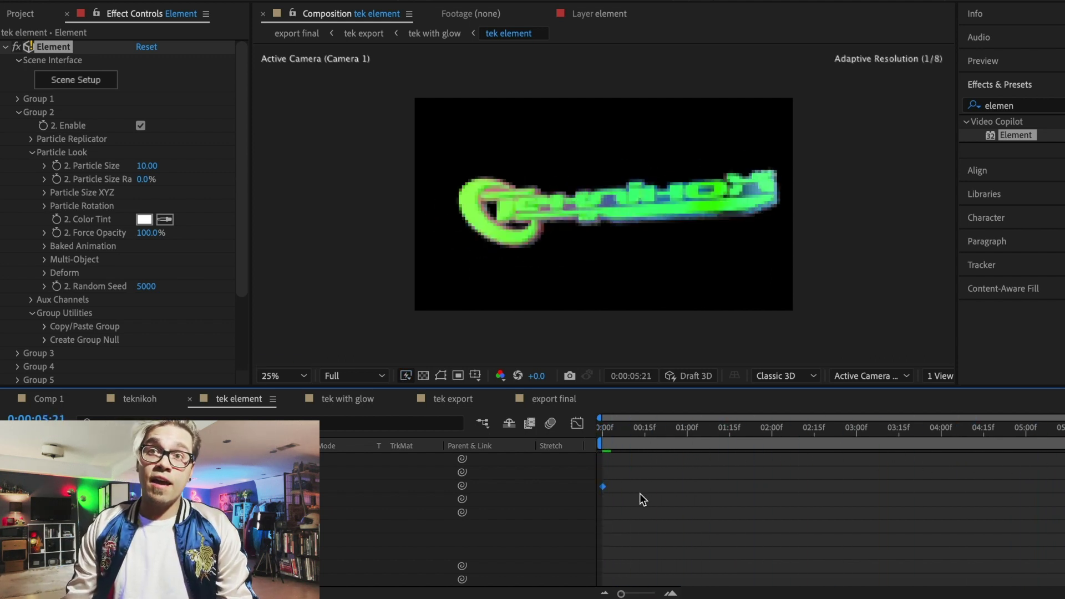
scroll(737, 493, up, 7)
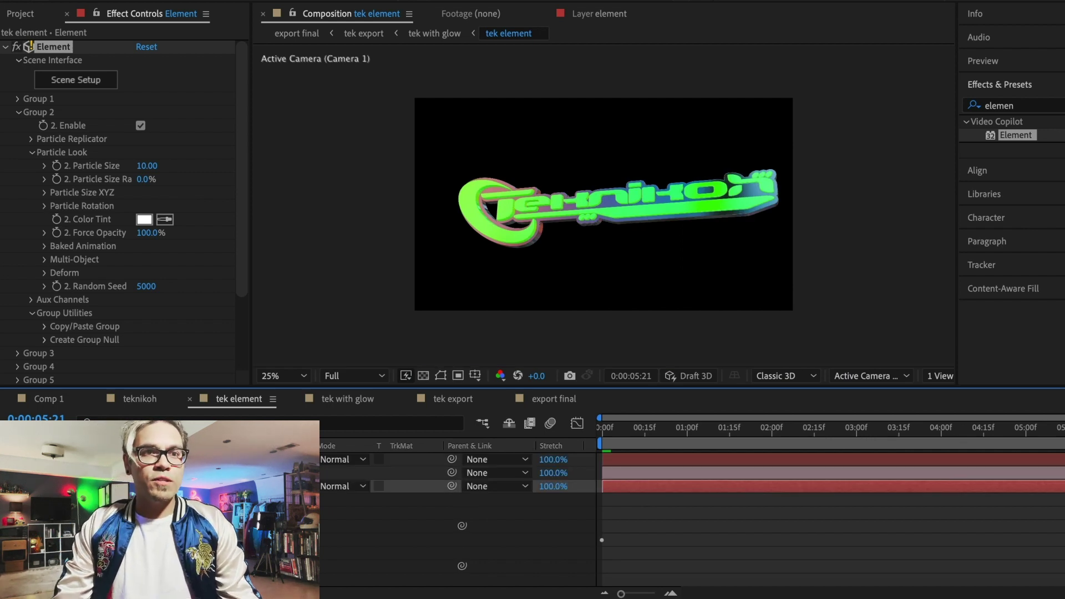
key(ctrl+shift+a)
scroll(738, 516, down, 3)
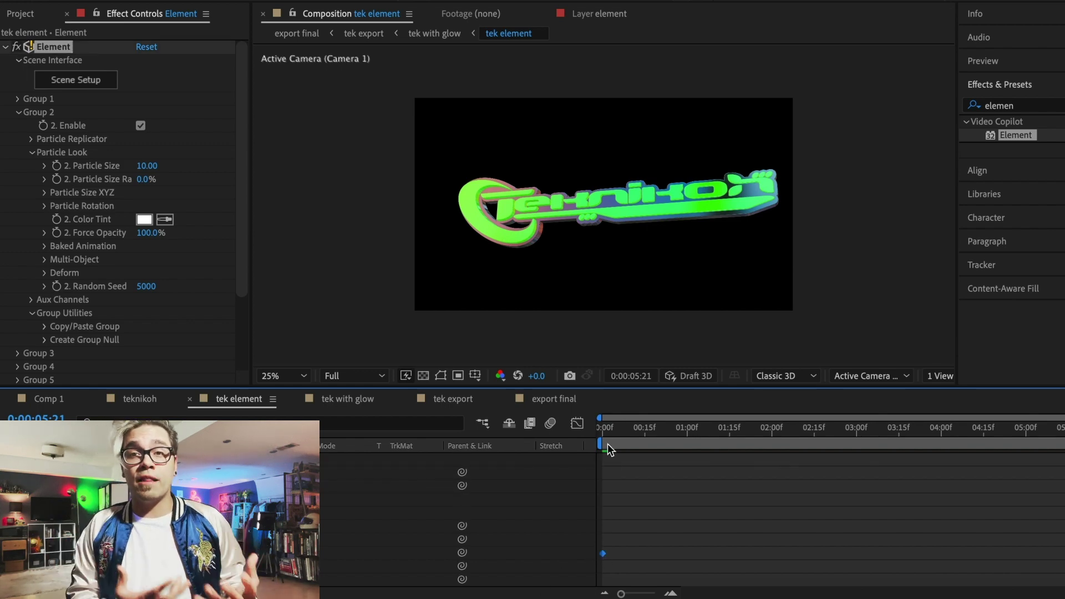
click(607, 431)
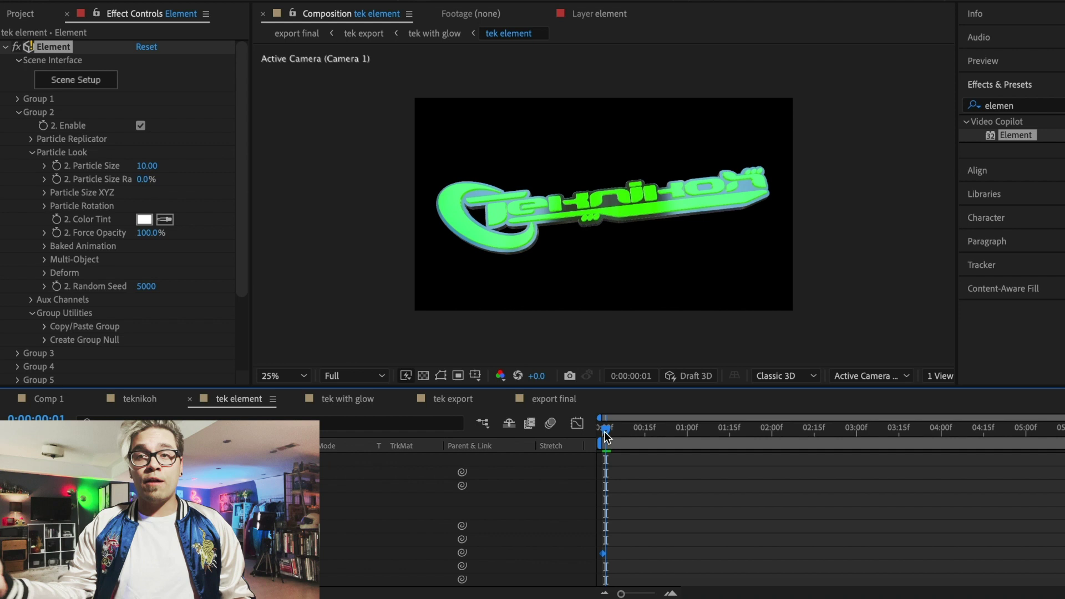
drag(594, 434, 723, 436)
click(711, 437)
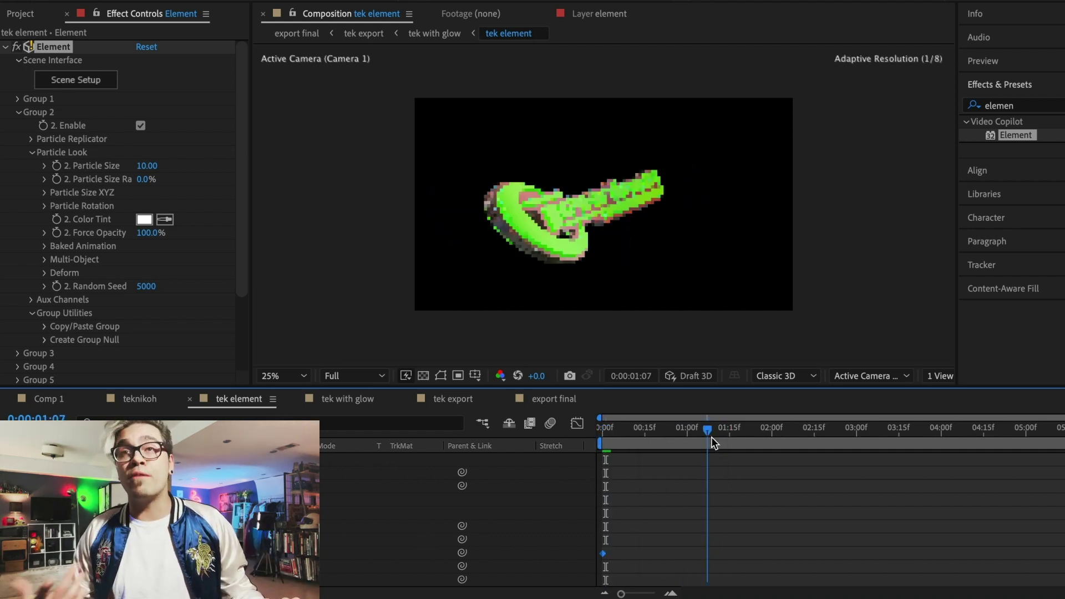
drag(711, 438, 343, 381)
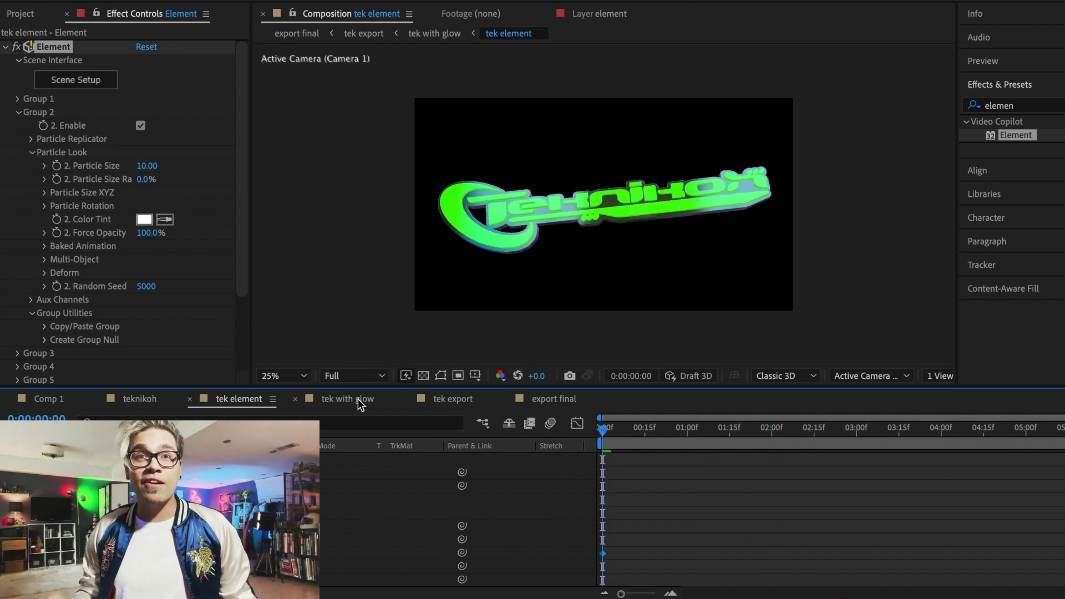
drag(607, 429, 707, 430)
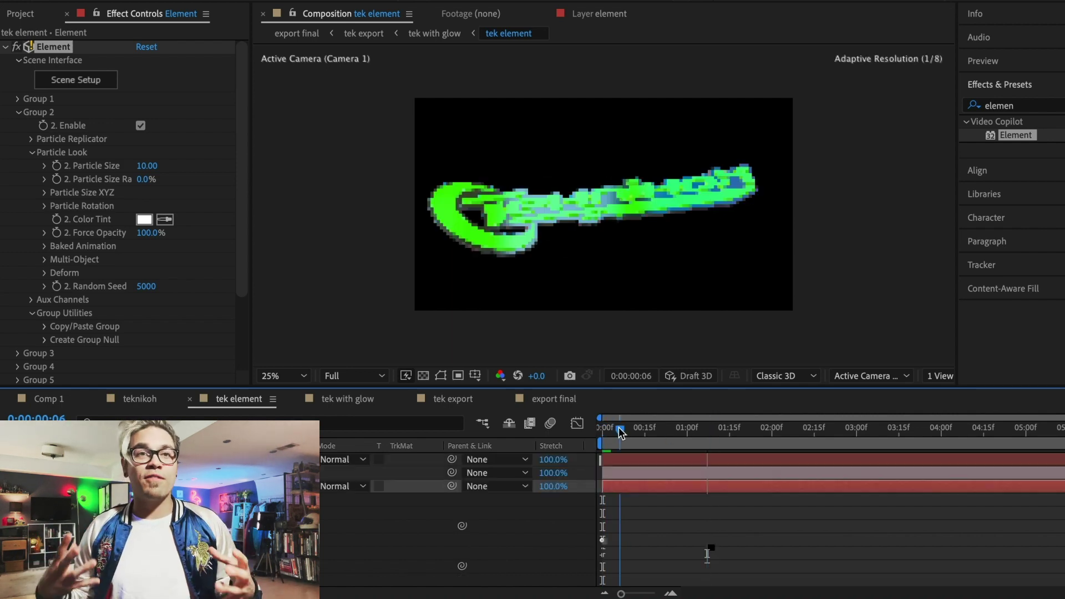
Collapse the Element layer's properties and delete the Camera 1 layer from the tek element composition
click(60, 487)
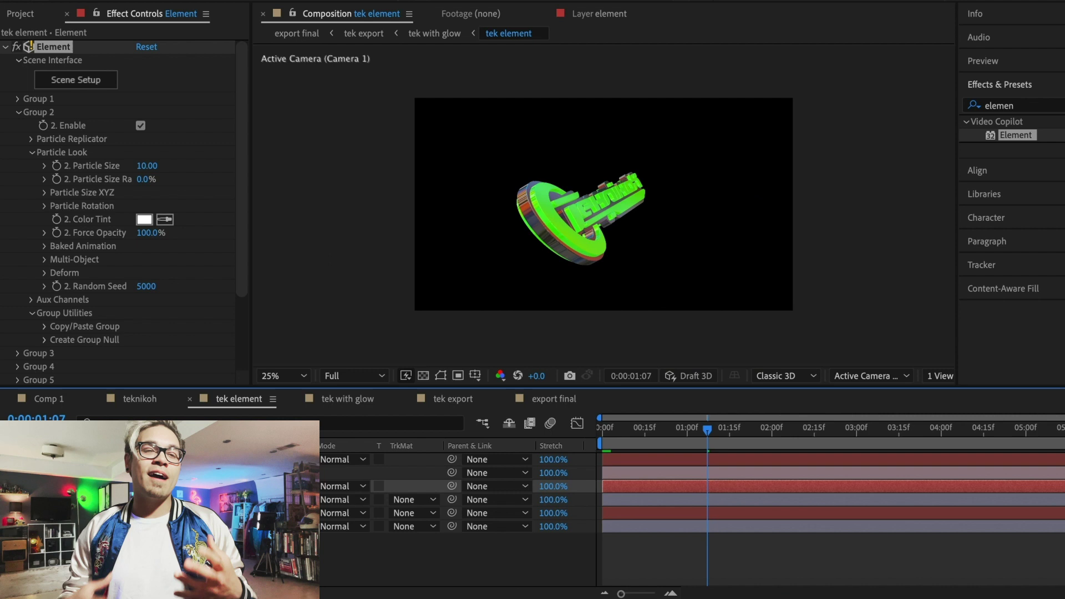
click(128, 473)
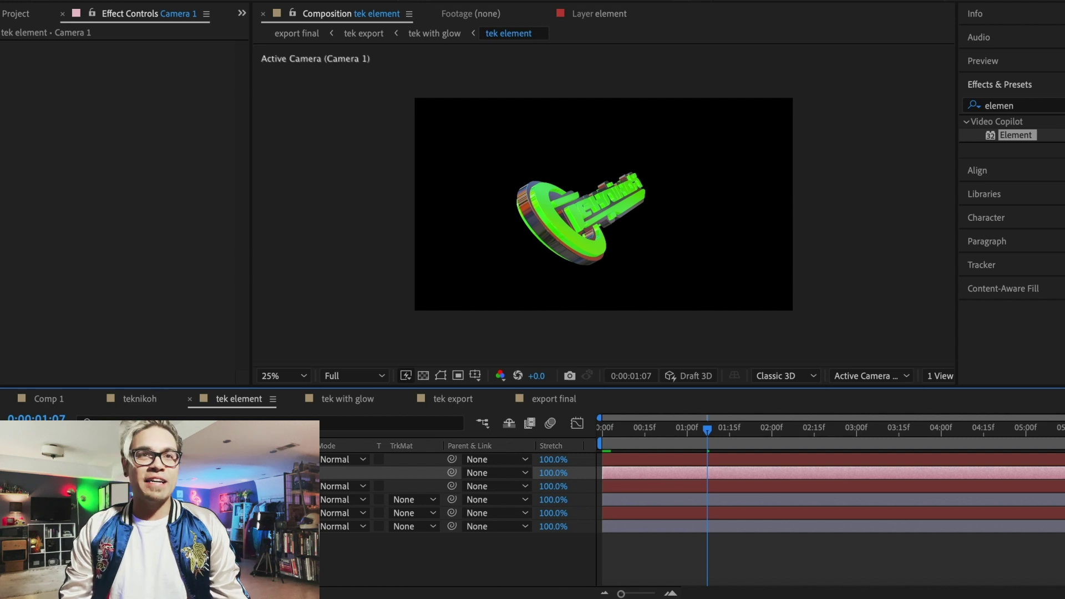
key(Delete)
key(Home)
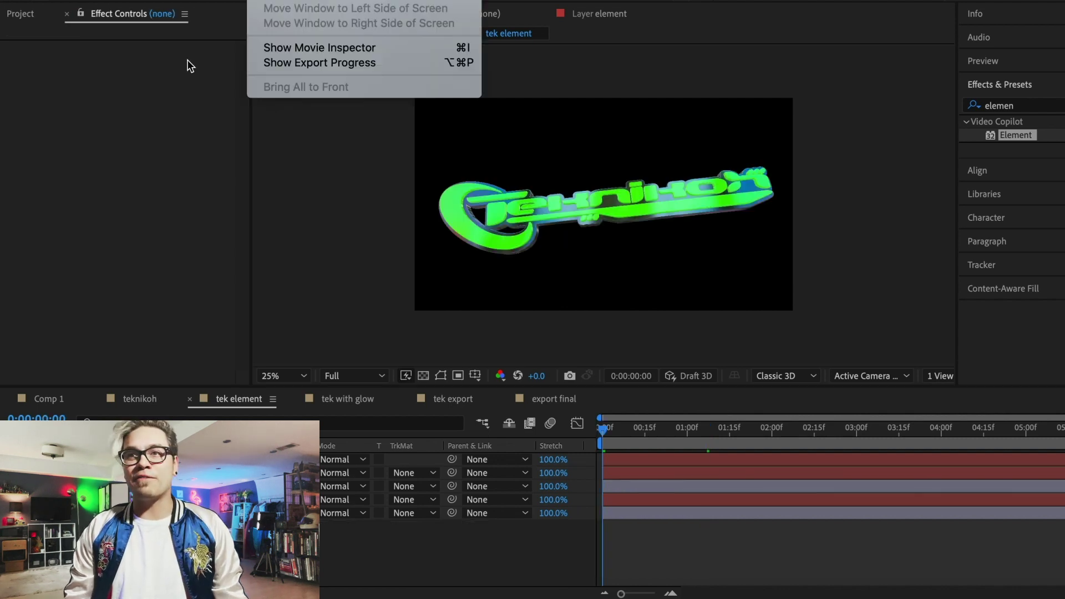
Add a new two-node camera with the 50mm preset, named Camera 1, above the auto-traced outline layer
click(228, 63)
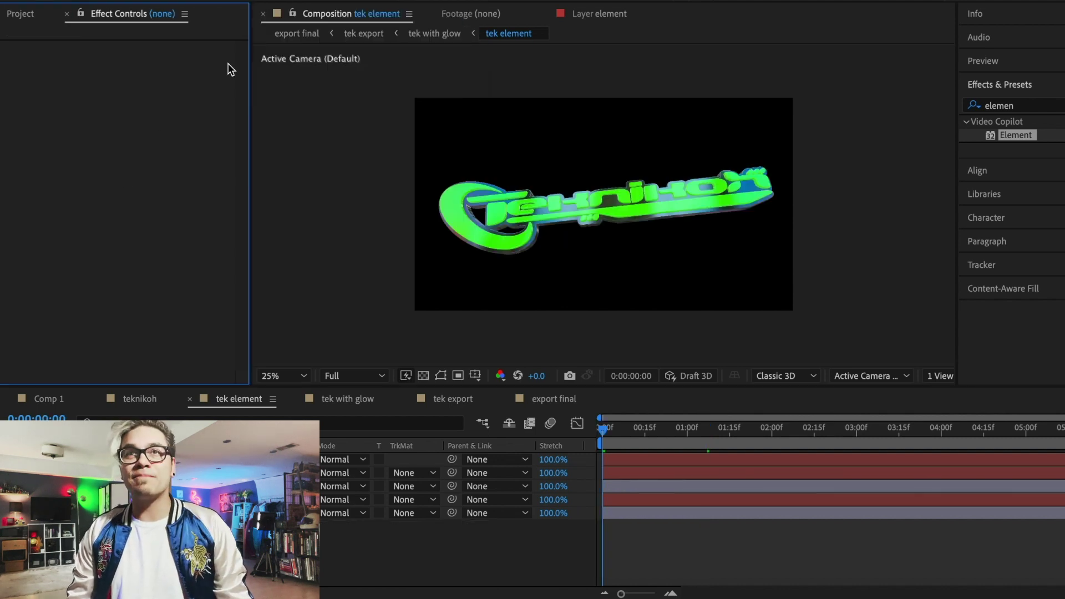
click(278, 0)
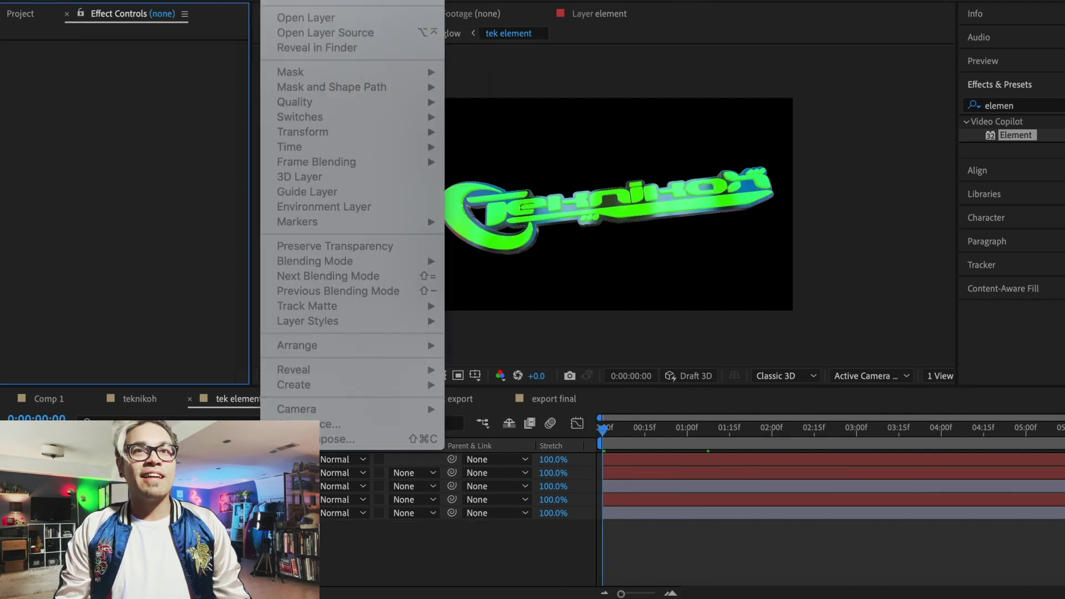
click(197, 144)
click(640, 461)
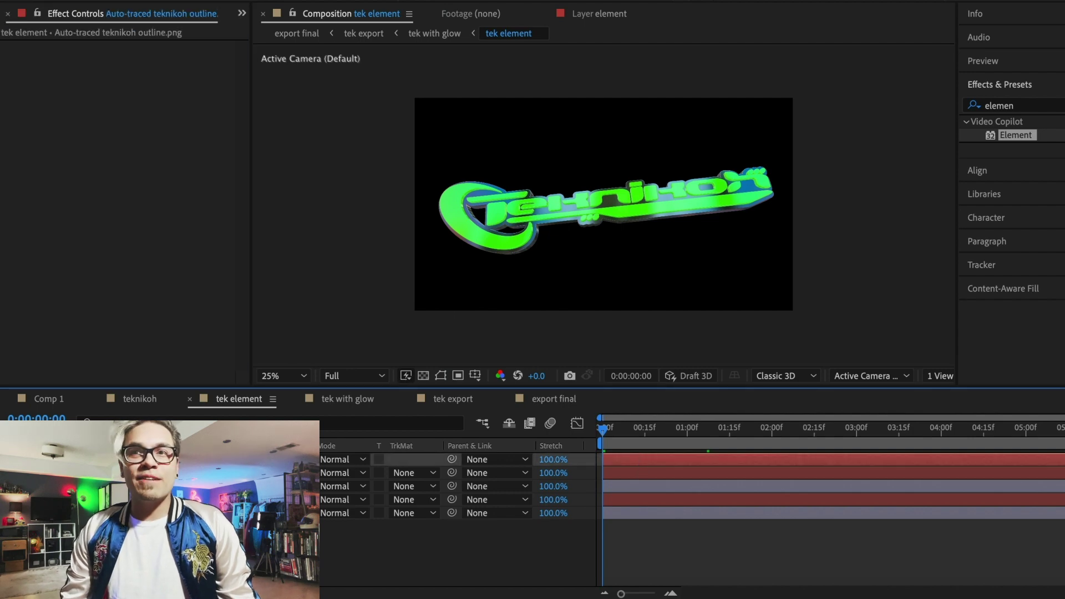
click(278, 1)
click(511, 28)
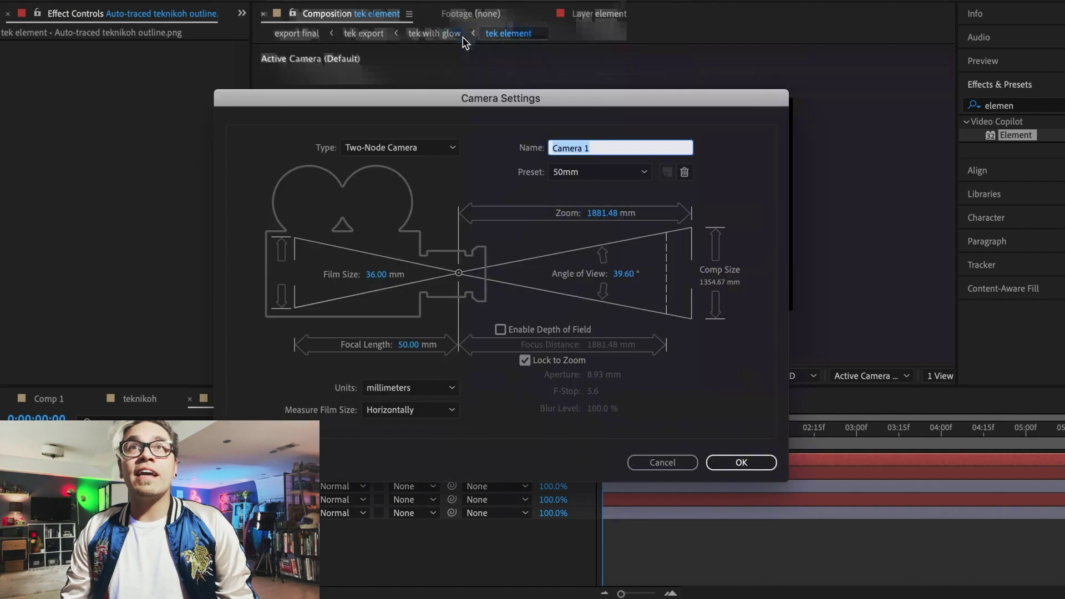
click(735, 464)
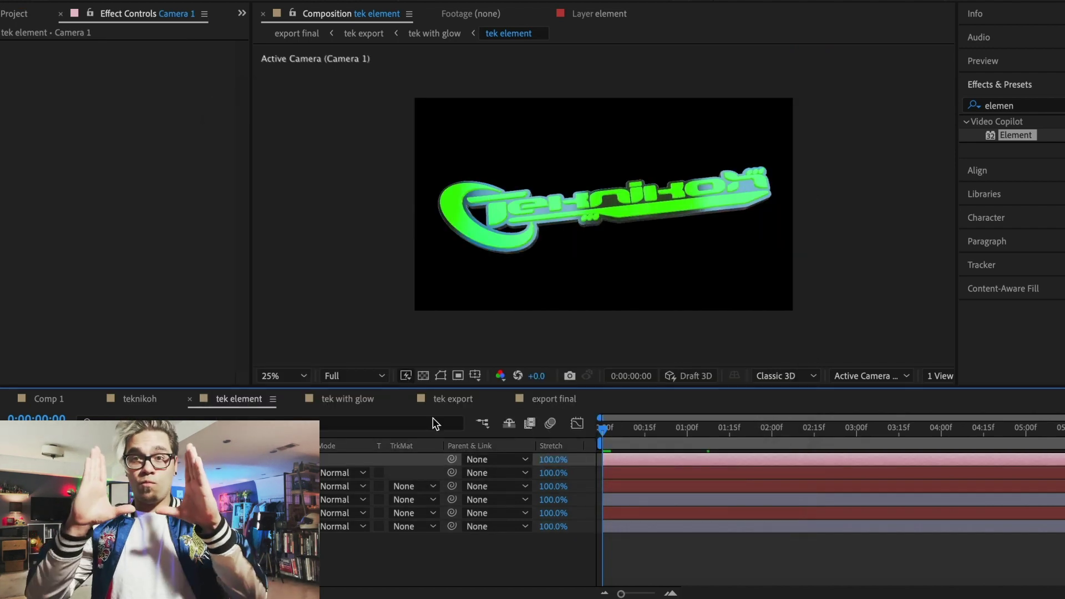
Compare the logo with the Camera 1 layer off and on, and preview its rotation
mouse_move(603, 428)
mouse_down()
mouse_move(893, 432)
mouse_move(621, 432)
mouse_move(858, 435)
mouse_move(1058, 460)
mouse_move(714, 449)
mouse_move(598, 433)
mouse_move(832, 436)
mouse_move(934, 443)
mouse_move(599, 437)
mouse_up()
click(12, 459)
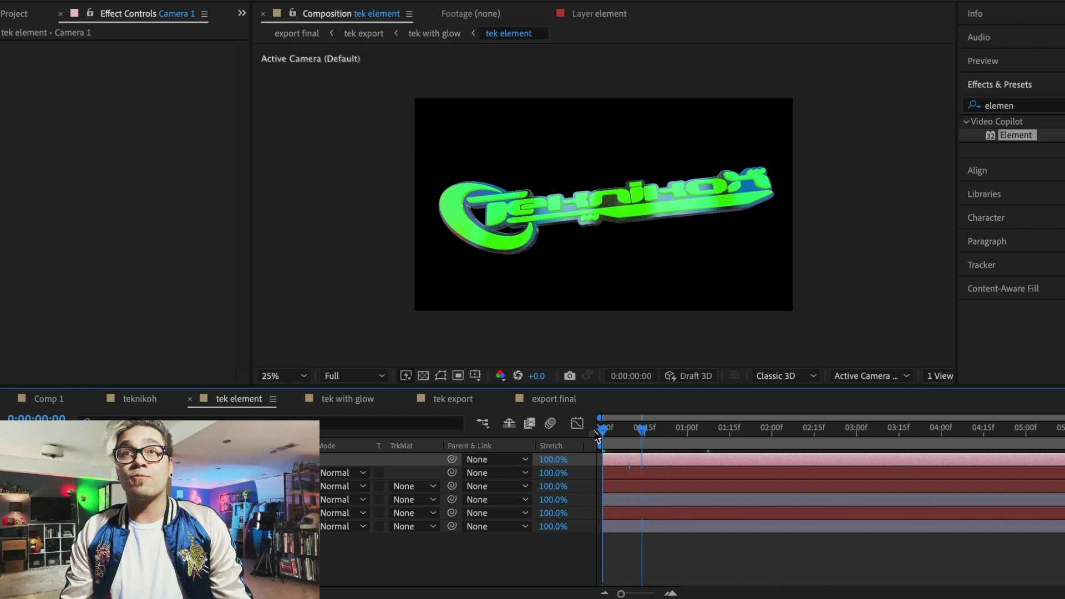
key(space)
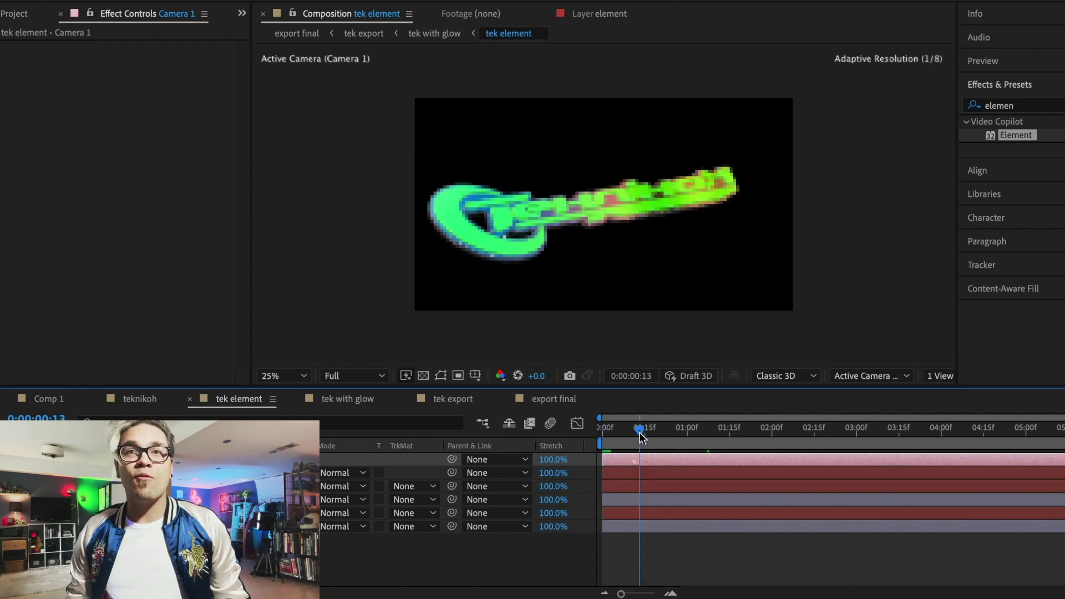
Preview the logo's rotation in the tek element composition and return to its first frame
key(space)
key(space)
click(789, 438)
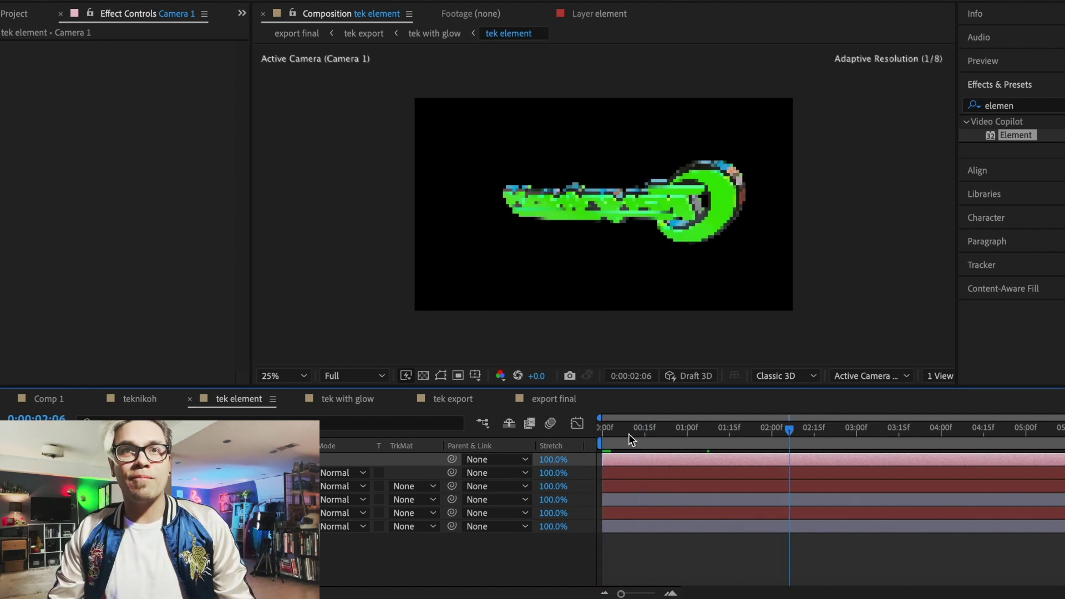
click(597, 434)
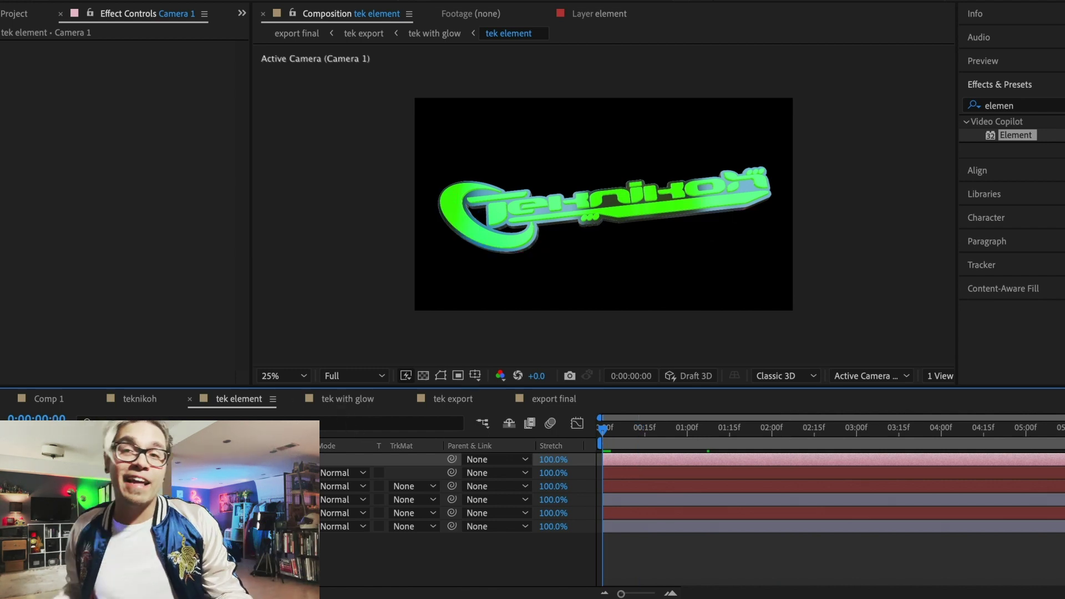
Open the tek with glow composition and examine its two layers with the Gaussian Blur and Add Grain effects
click(327, 400)
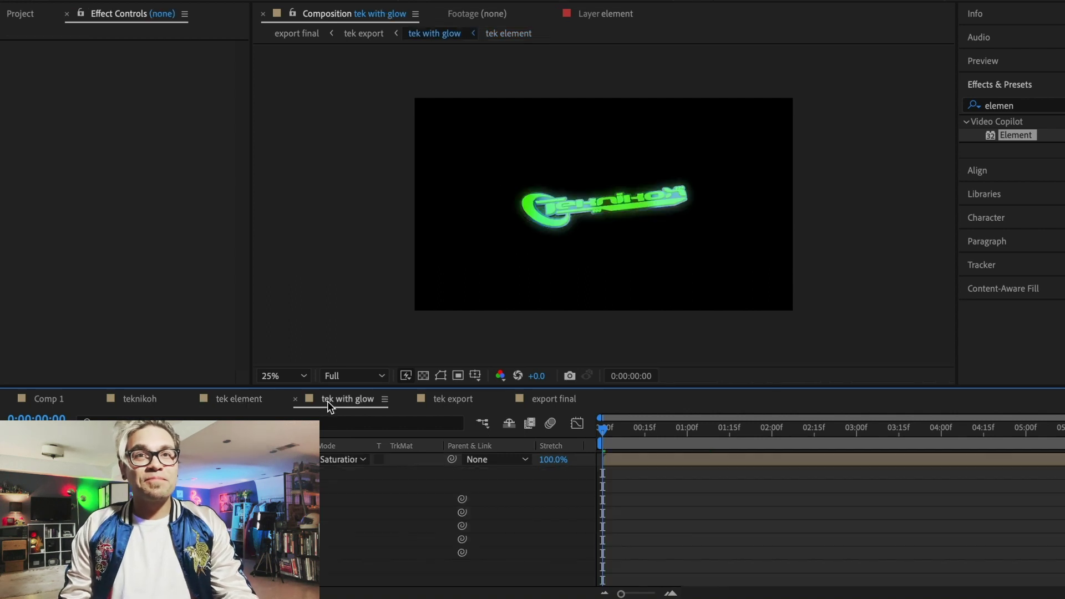
click(56, 459)
click(127, 459)
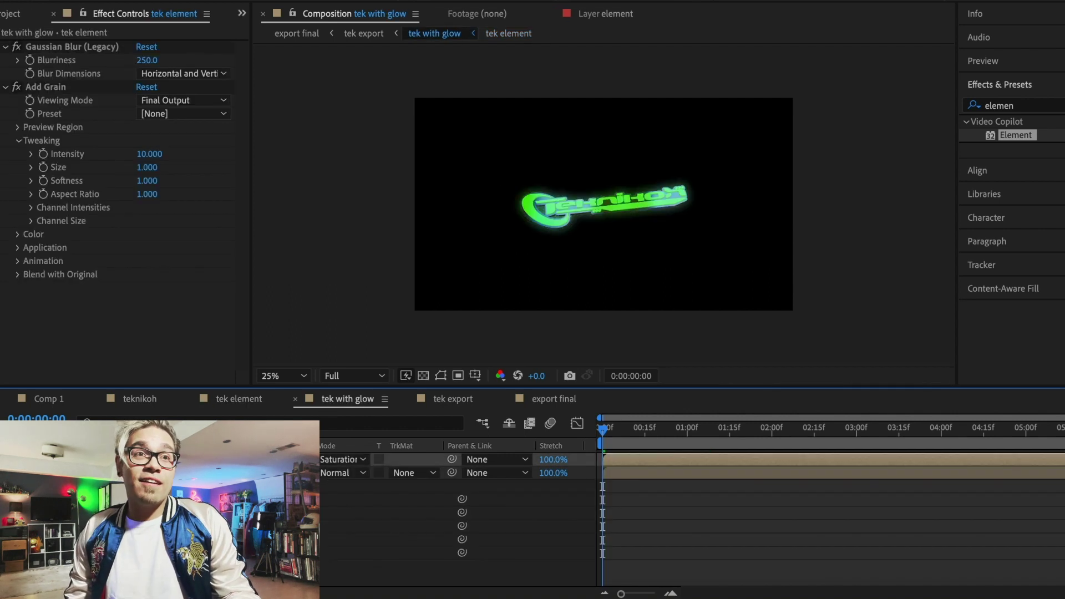
click(127, 572)
click(56, 472)
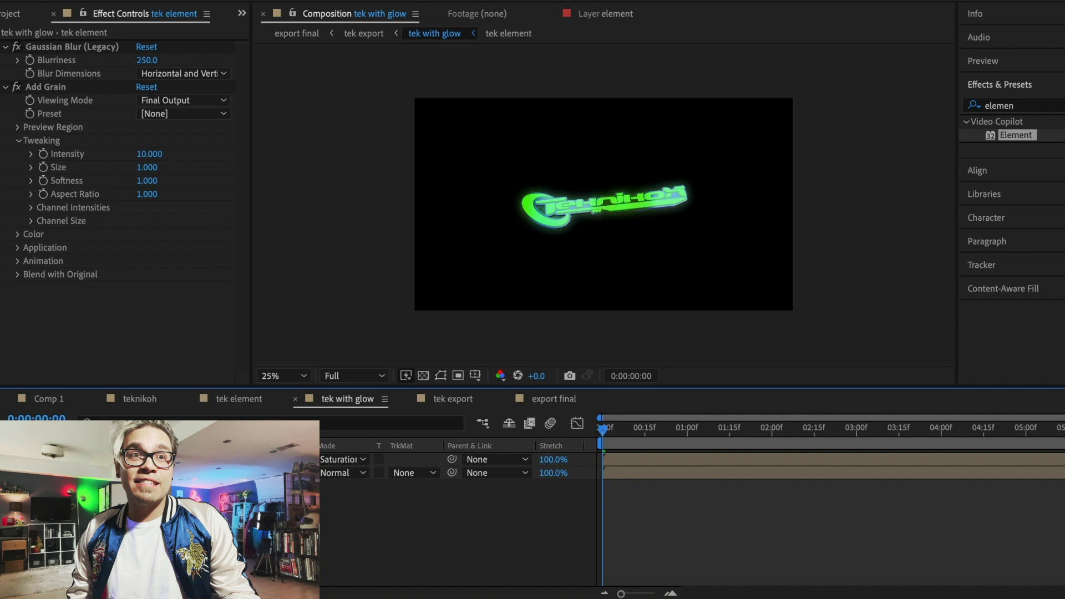
click(56, 459)
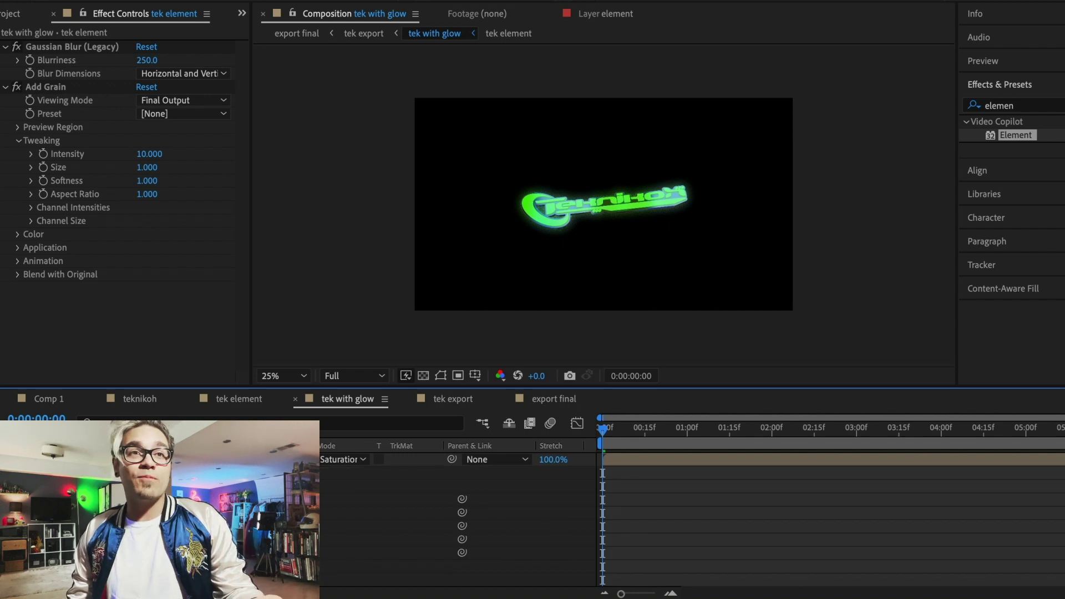
key(ctrl+shift+z)
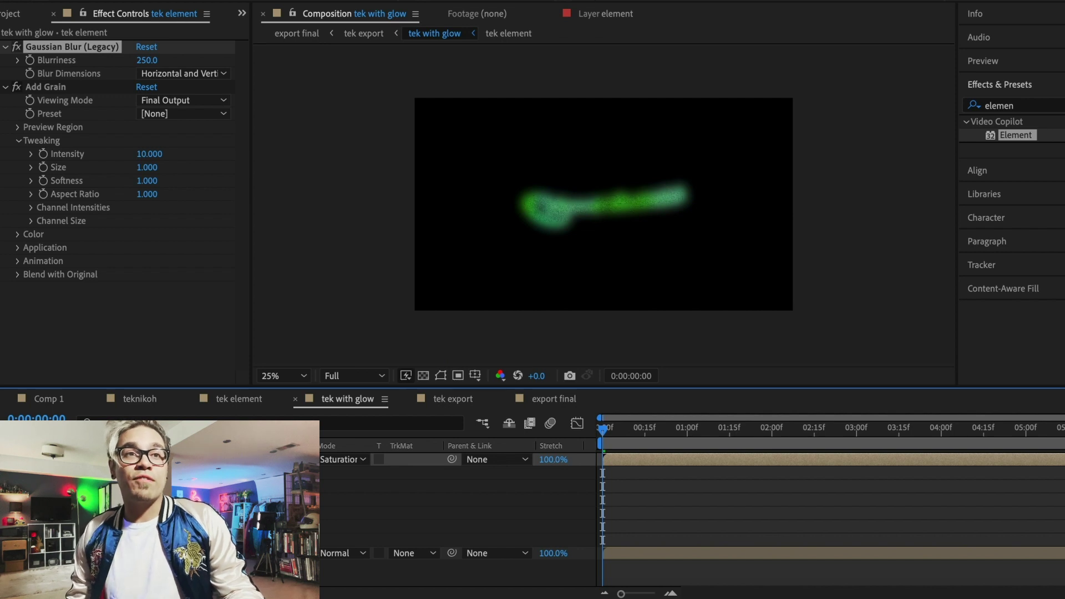
key(u)
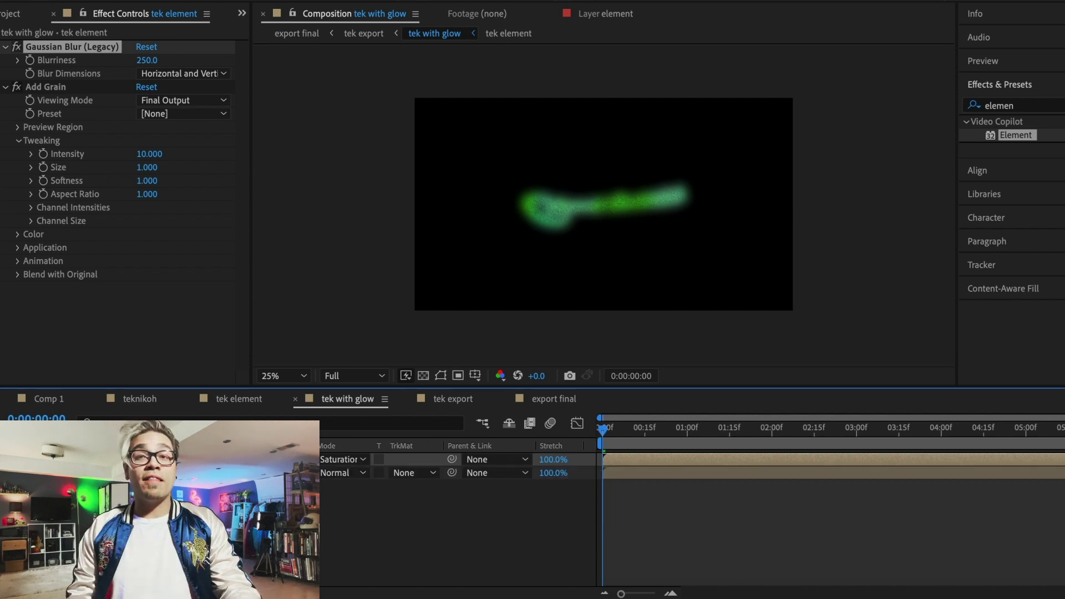
Open the tek export composition and examine the Optics Compensation Field Of View keyframes on the tek with glow layer
click(437, 400)
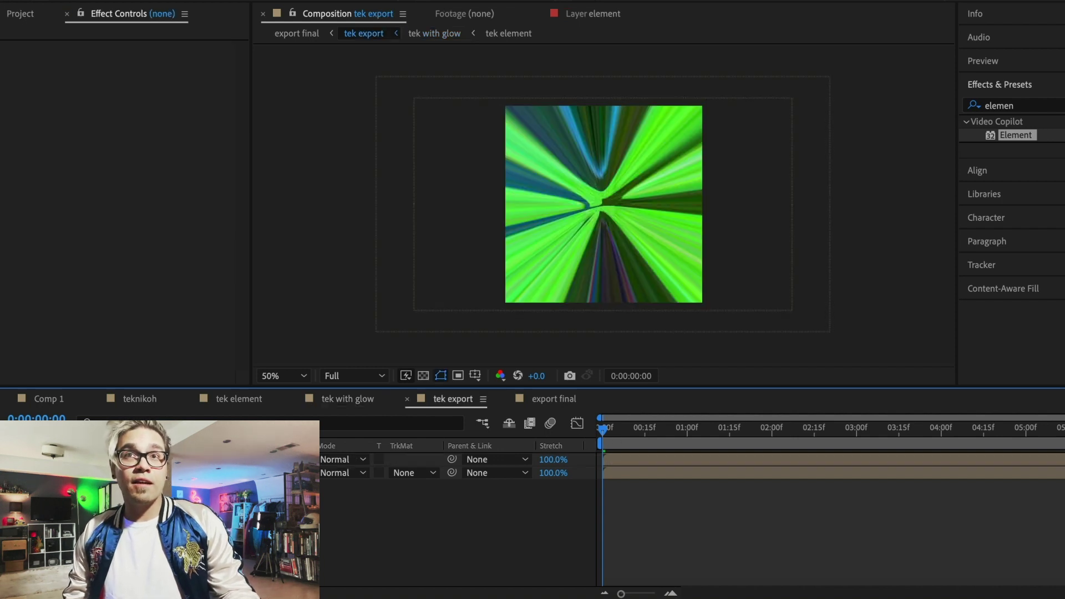
key(u)
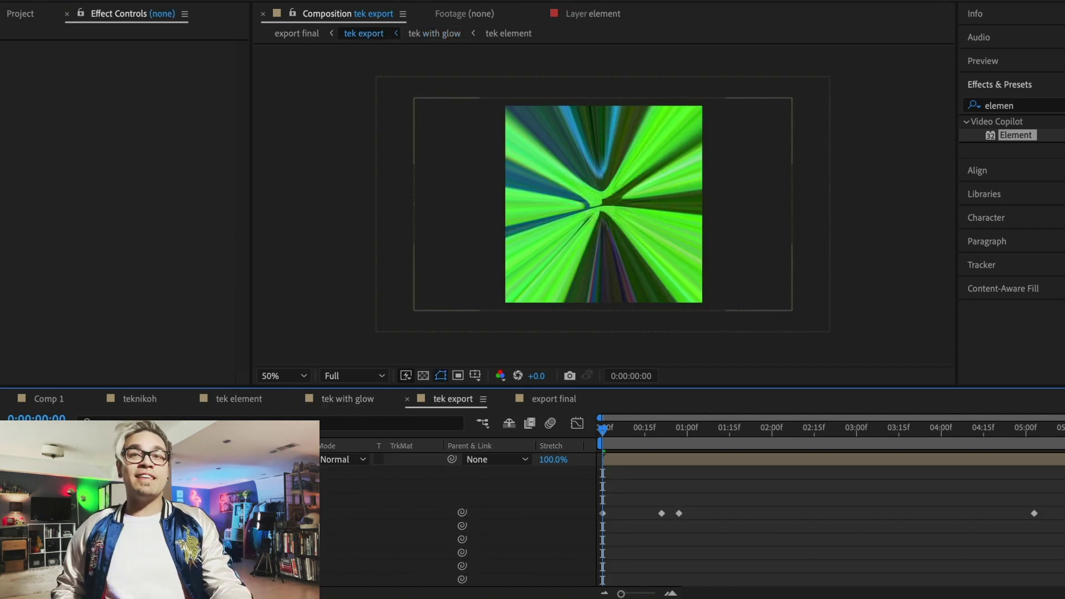
drag(690, 506, 591, 518)
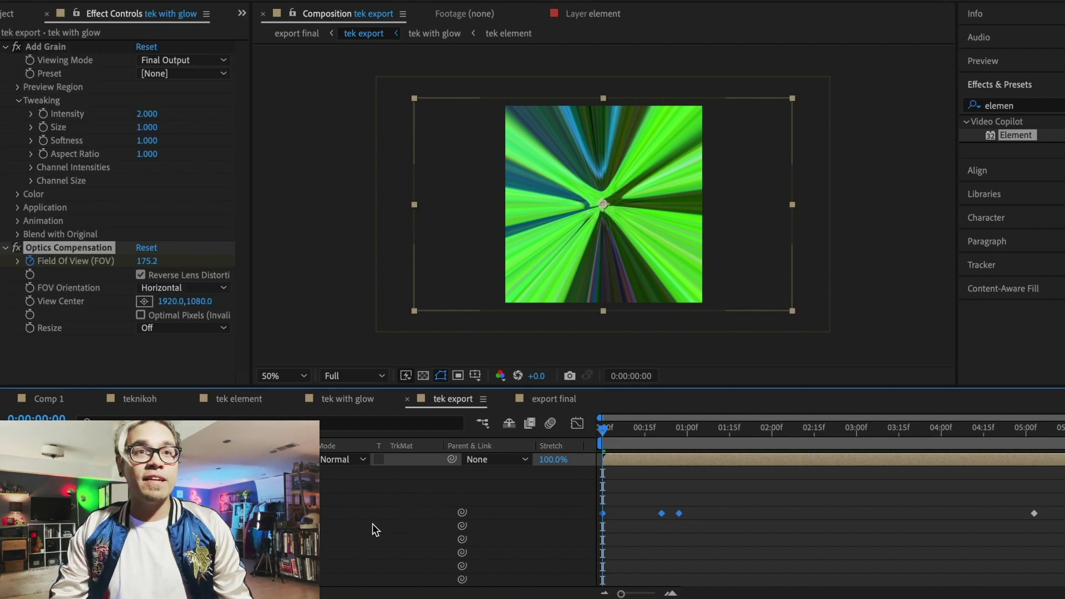
drag(624, 429, 596, 430)
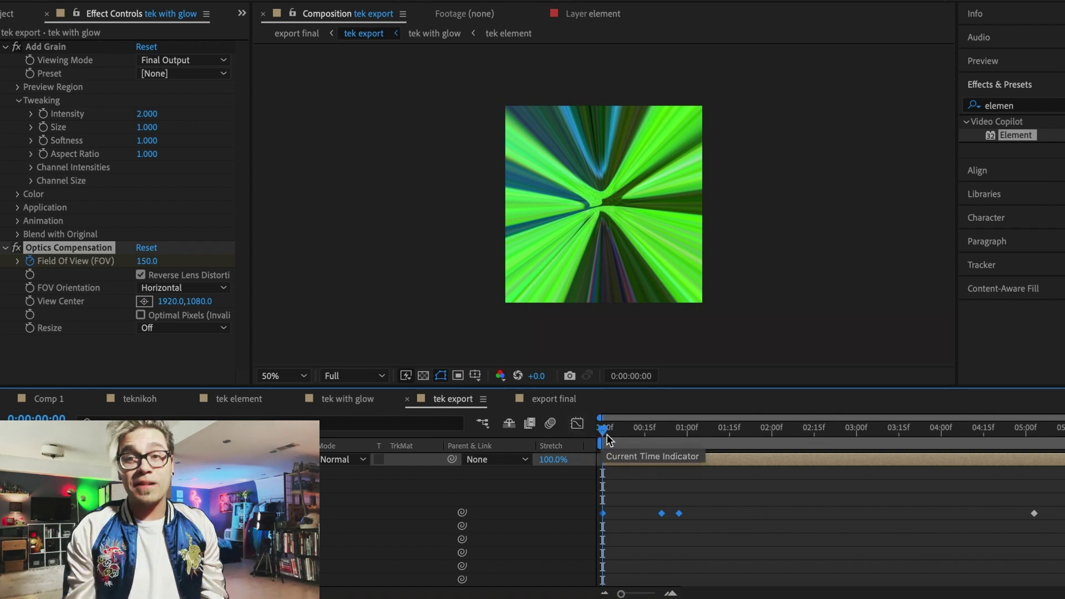
Set the tek export preview resolution to Quarter and play back the lens-warp animation
key(space)
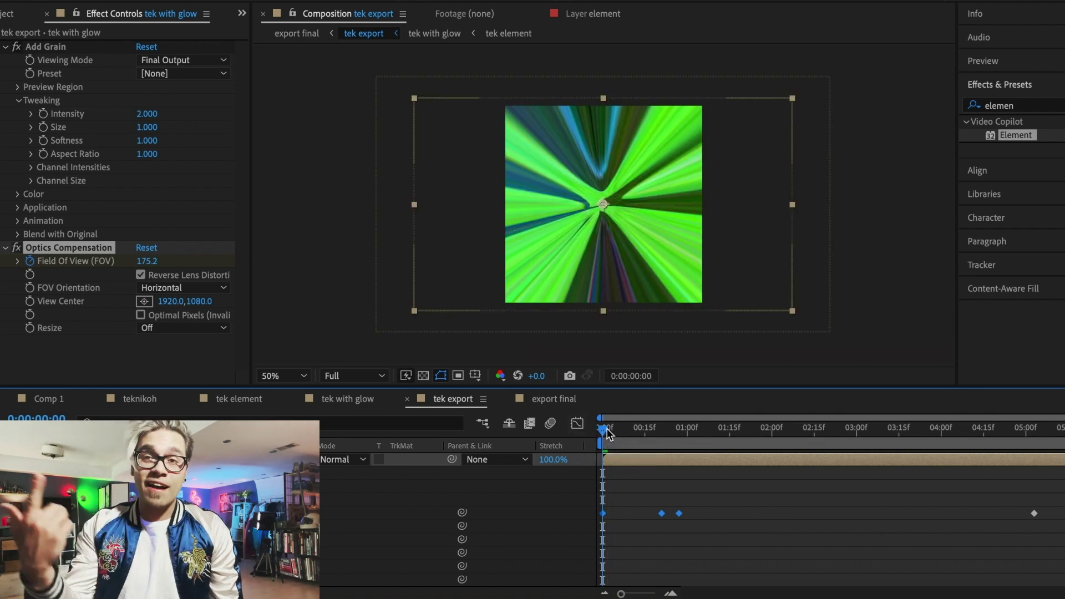
click(382, 376)
click(355, 465)
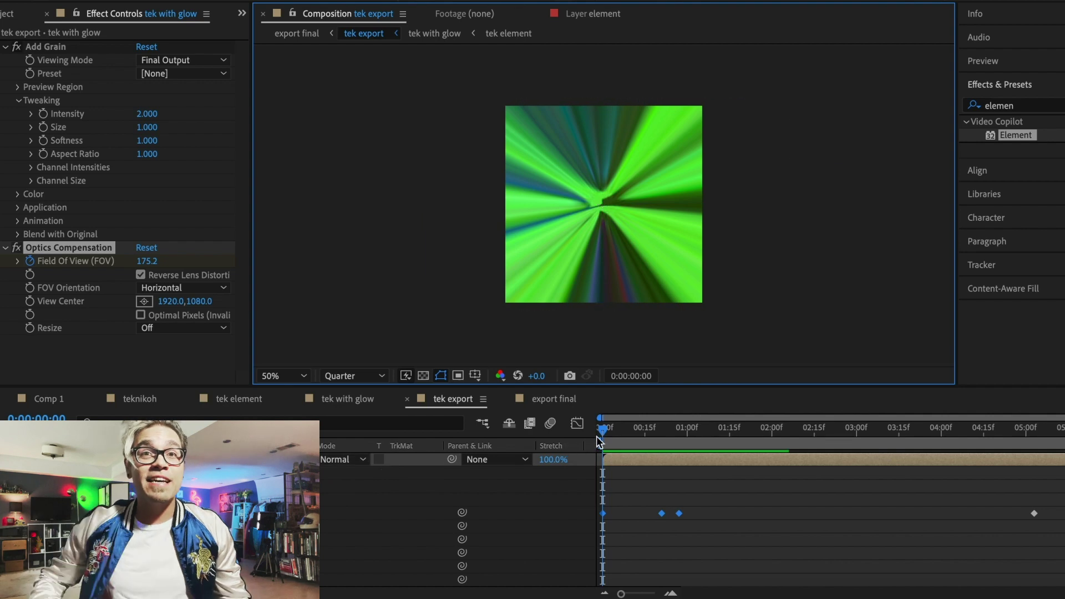
key(space)
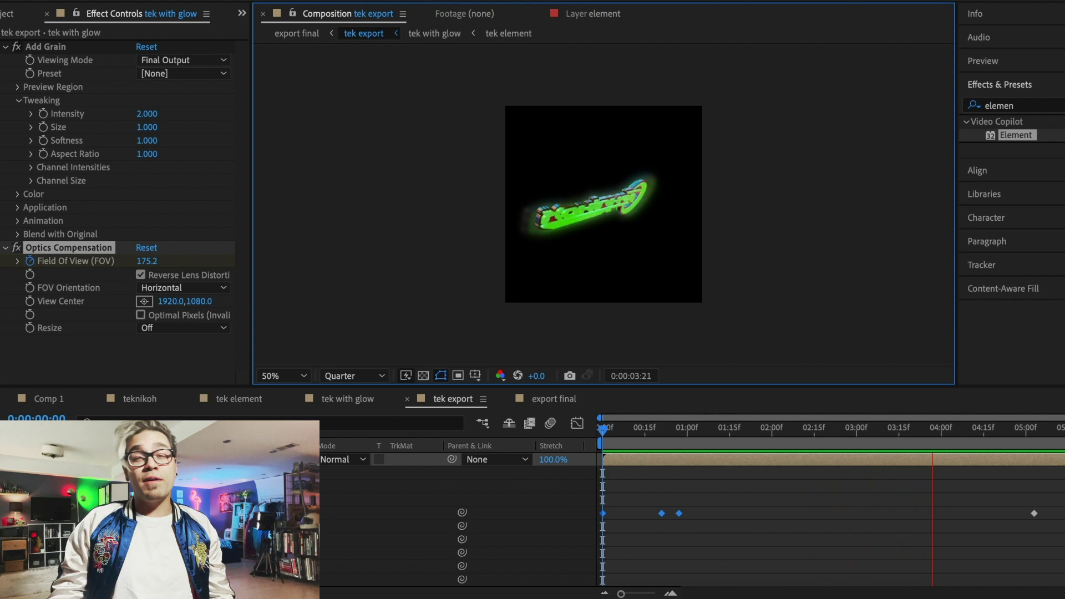
key(space)
Review the layer properties in tek with glow and the keyframes of both layers in tek export
click(351, 398)
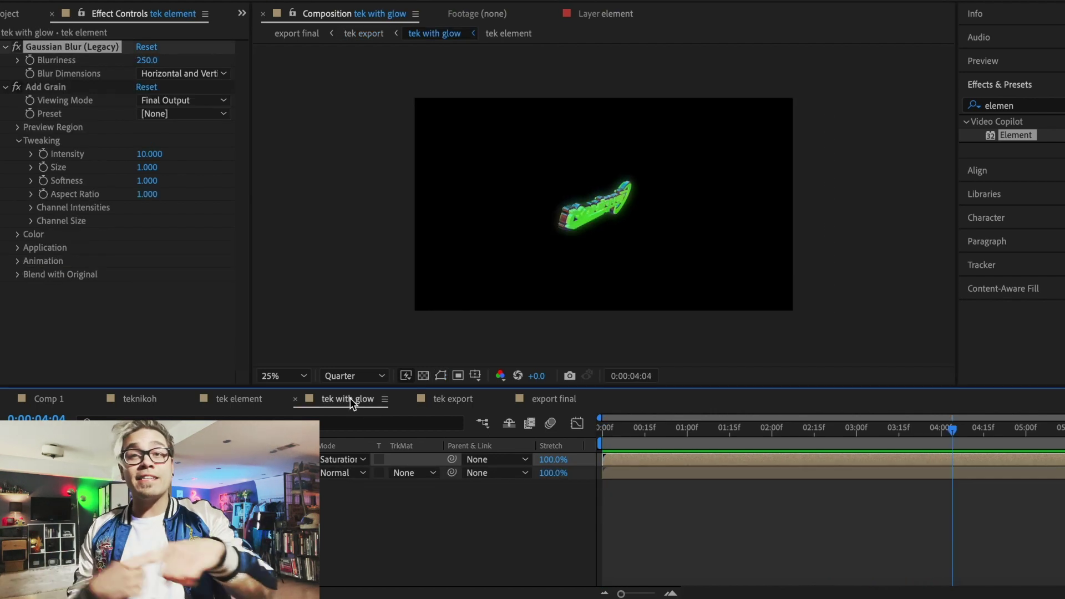
key(u)
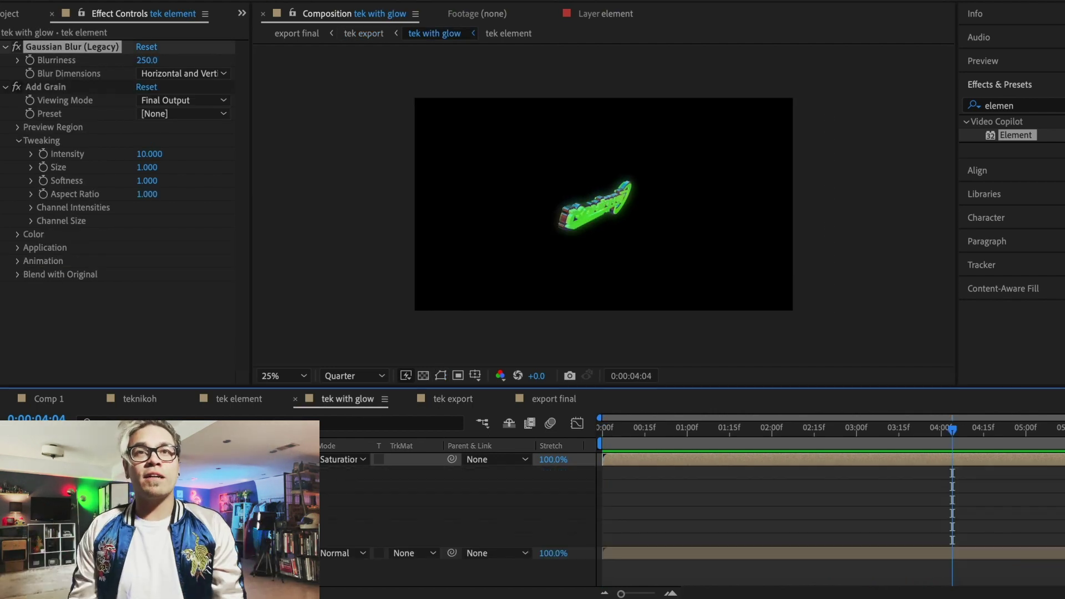
click(452, 399)
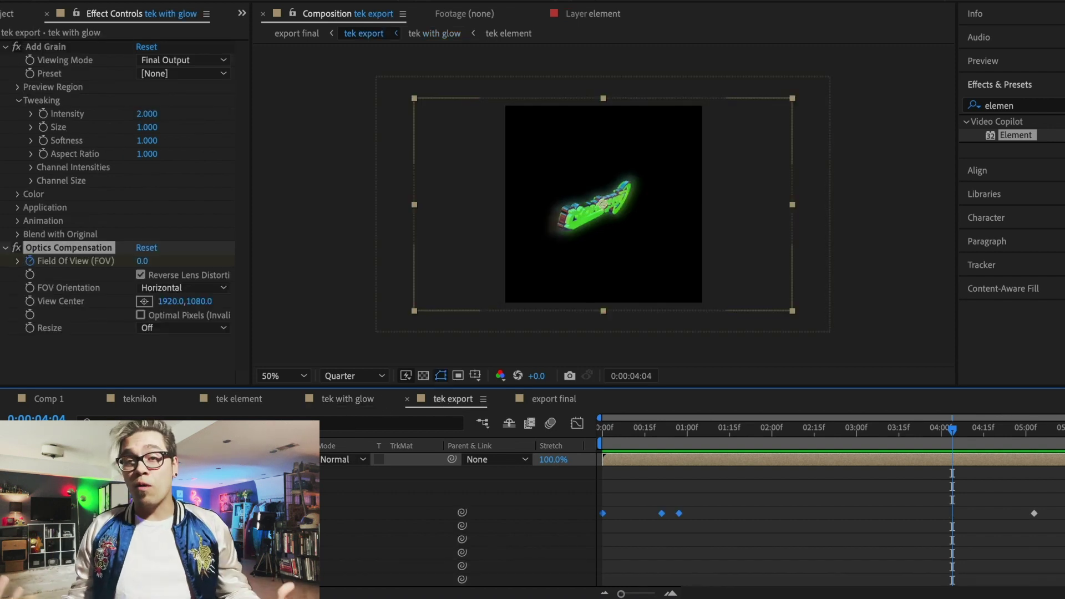
scroll(721, 516, down, 2)
scroll(721, 516, up, 2)
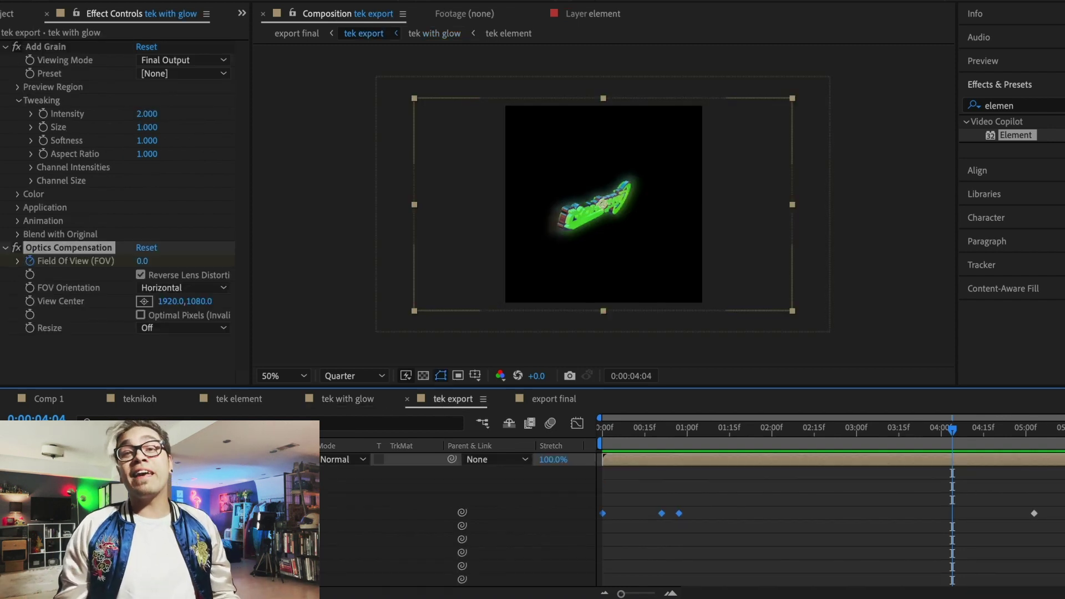
drag(738, 431, 585, 416)
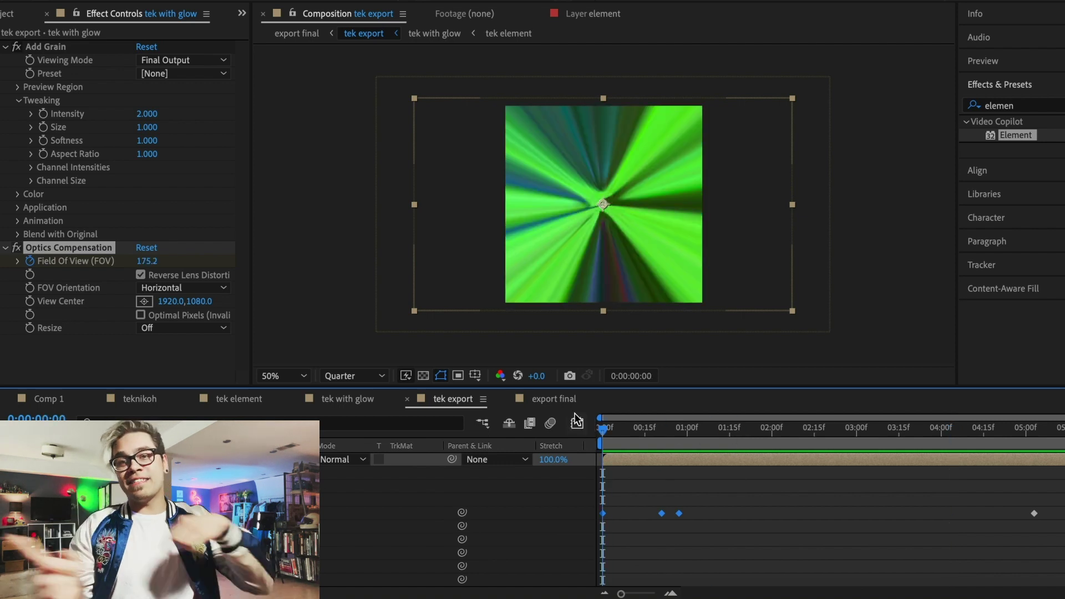
key(u)
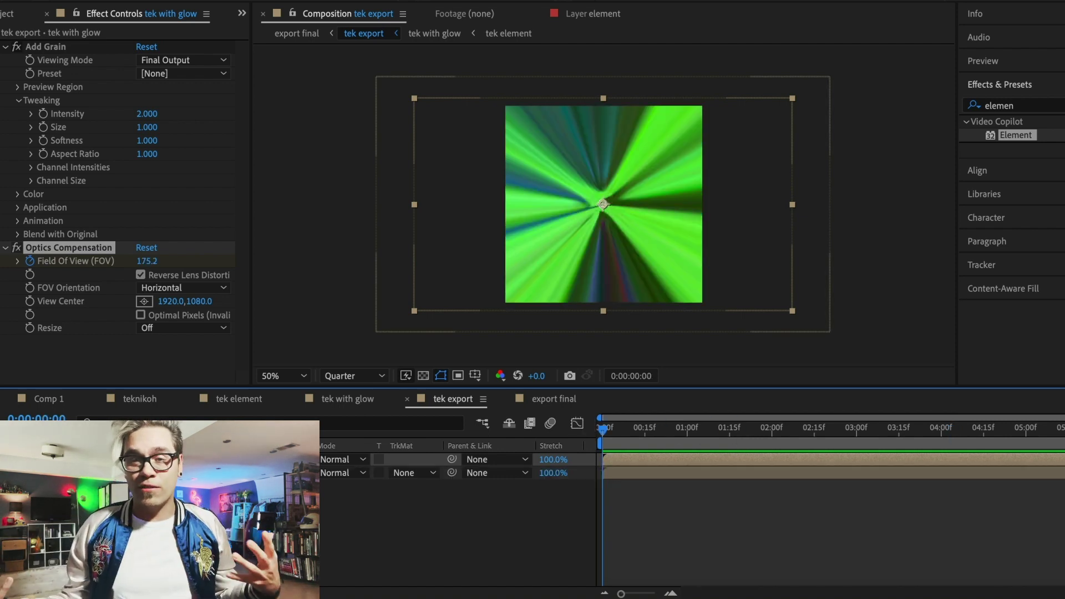
click(54, 473)
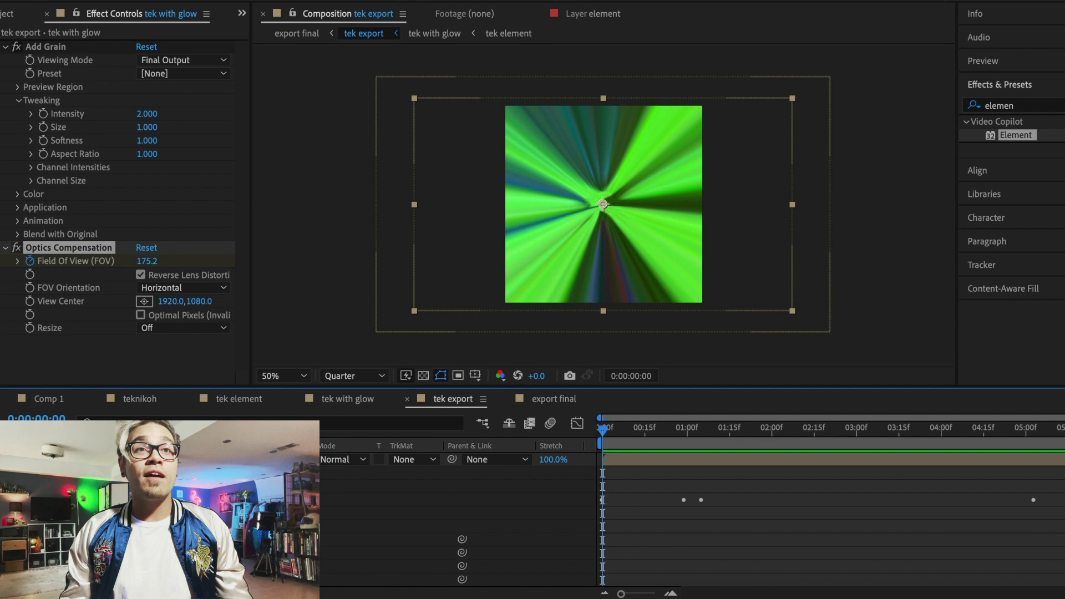
key(u)
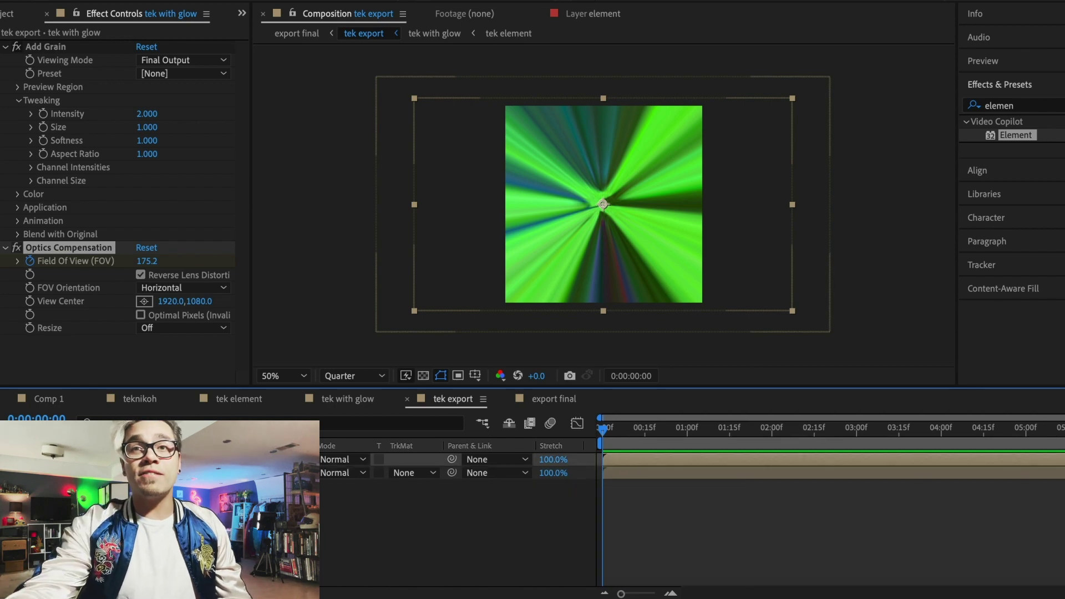
Open the export final composition and scrub through its opening frames up to 0:00:00:26
click(537, 400)
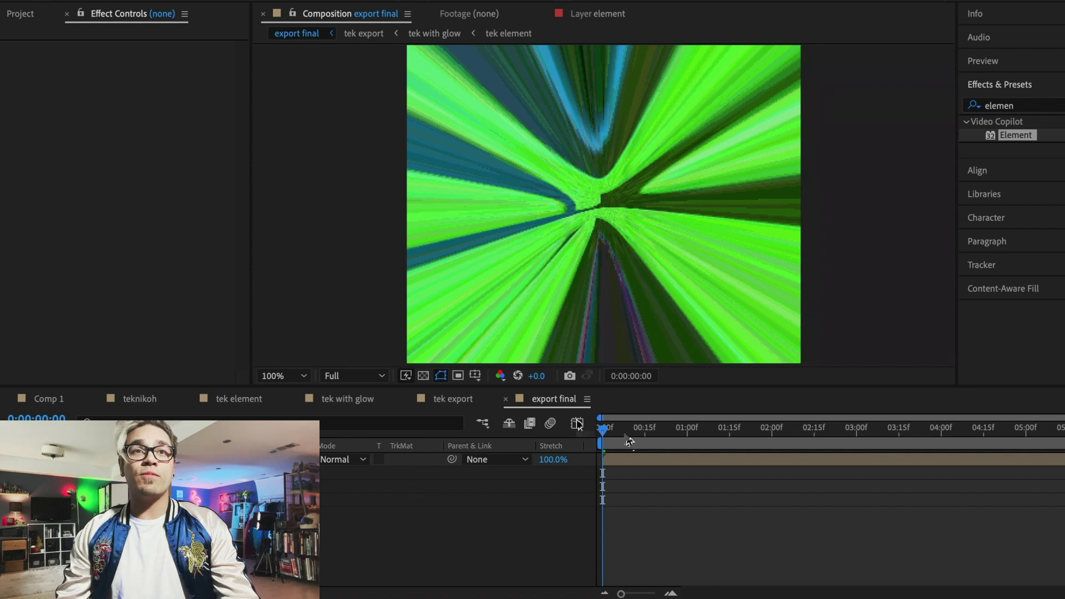
drag(634, 431, 642, 431)
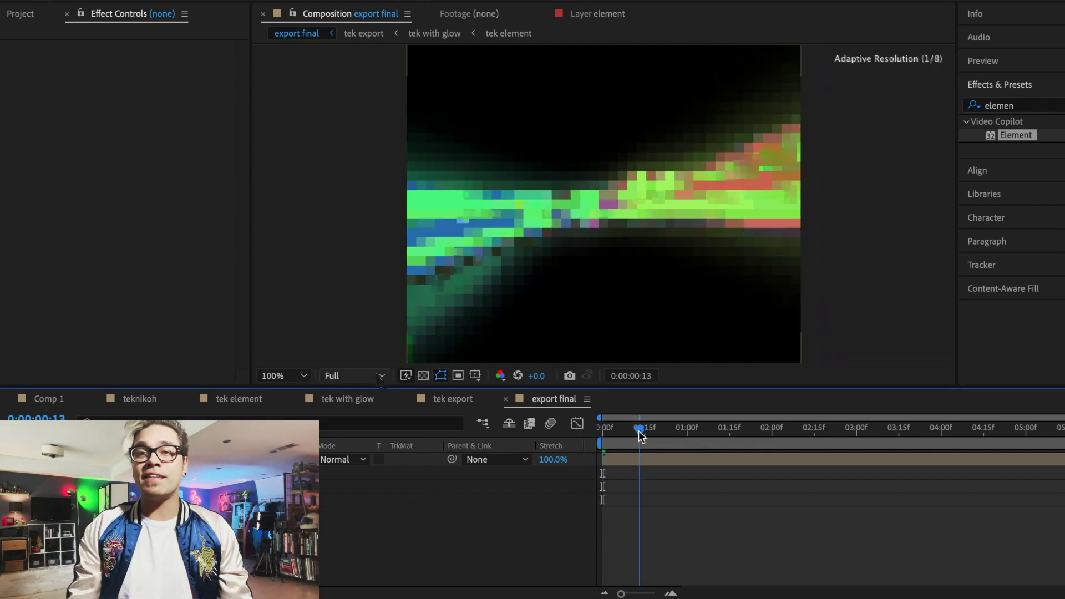
drag(638, 430, 642, 430)
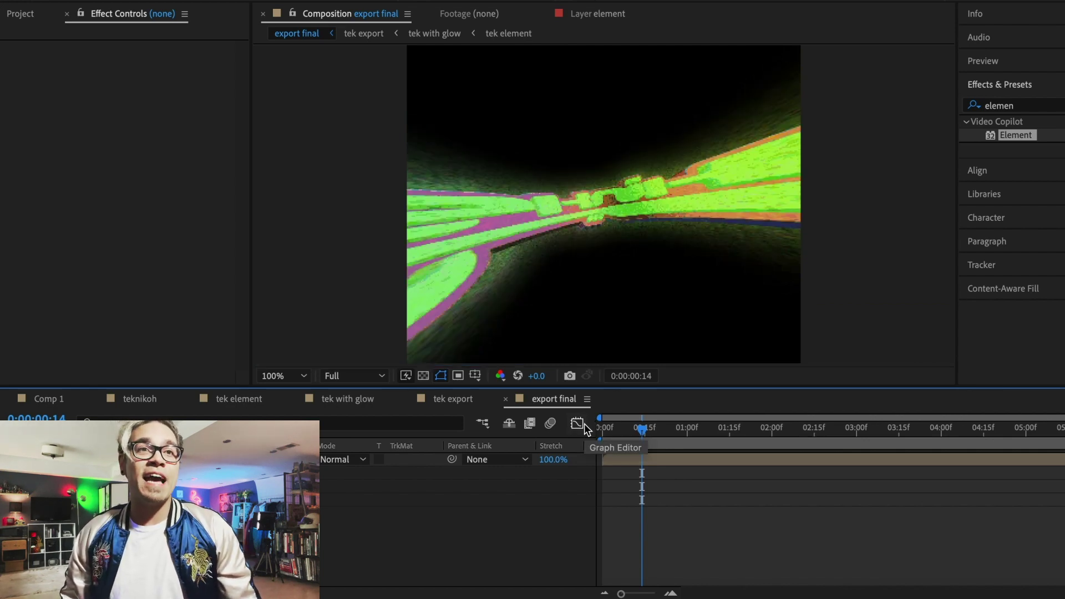
click(657, 428)
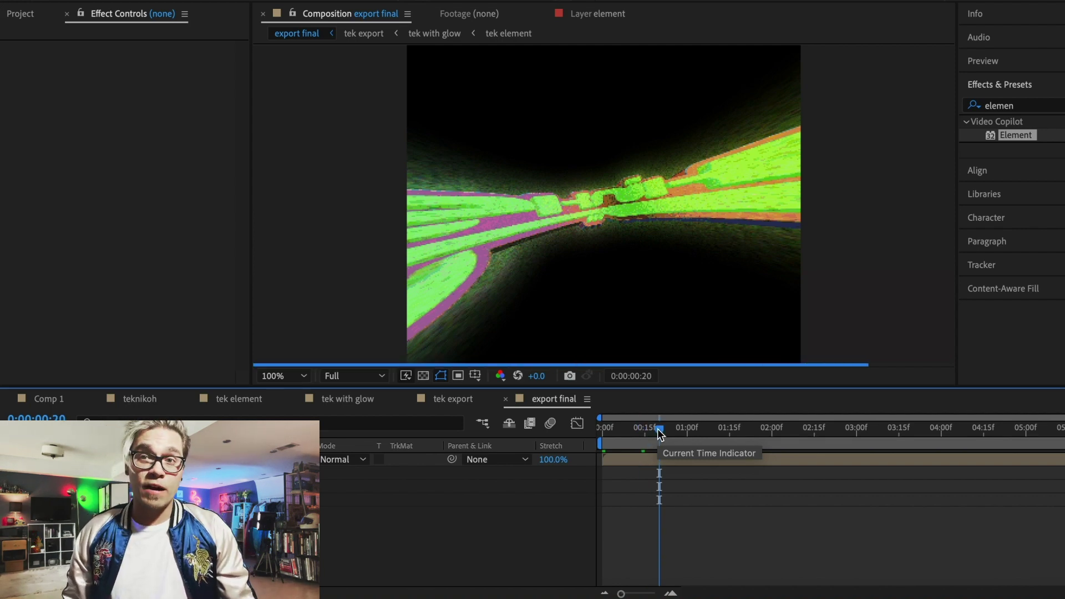
drag(658, 429, 676, 432)
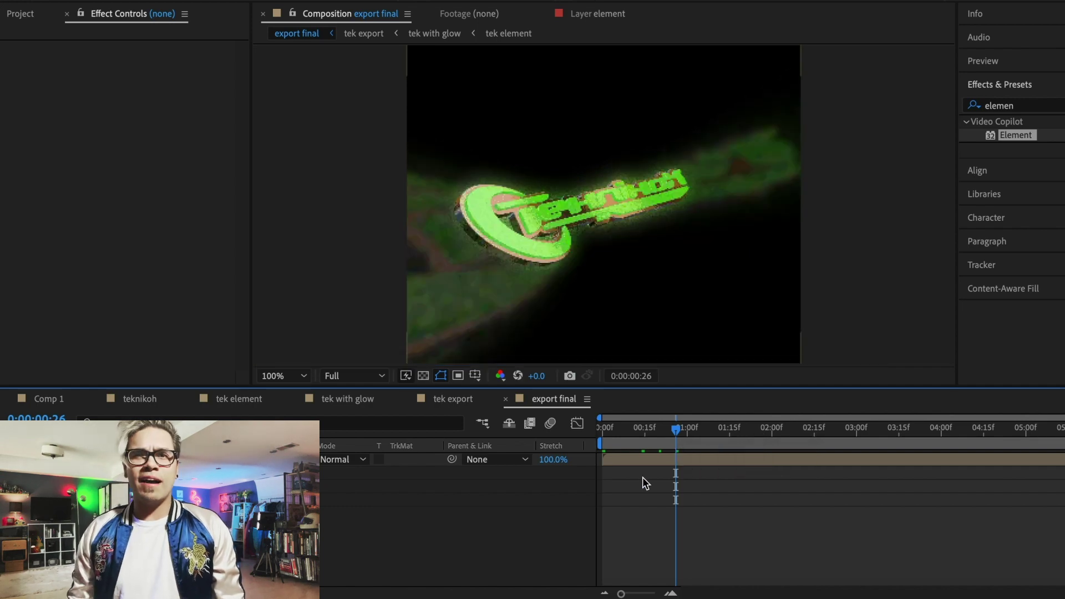
Try the 32-color adaptive RetroDither palette on the tek export layer in export final, and settle on 16-color adaptive
click(142, 460)
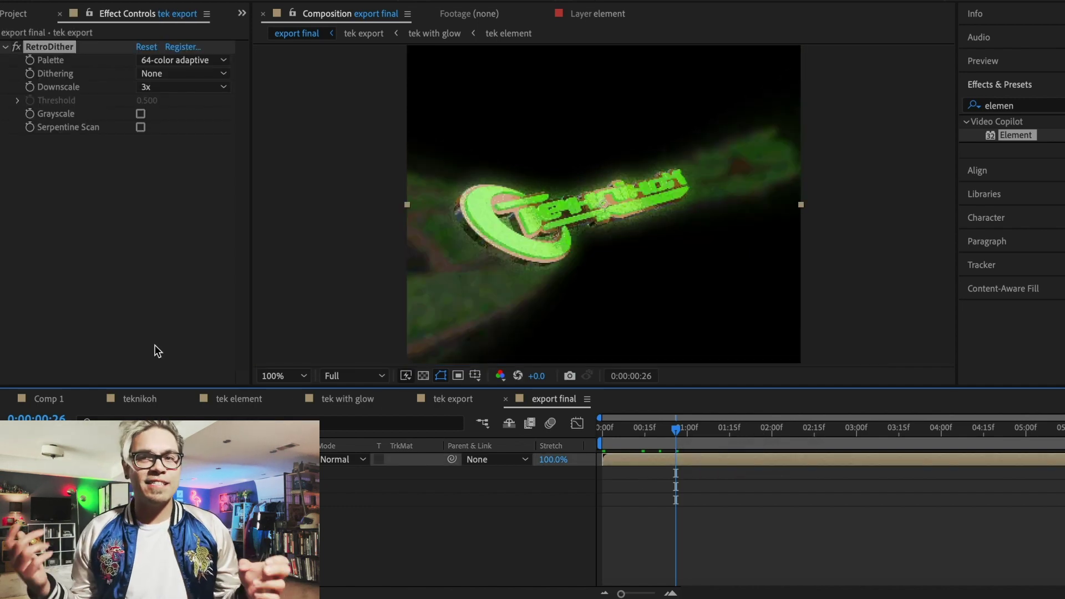
click(165, 60)
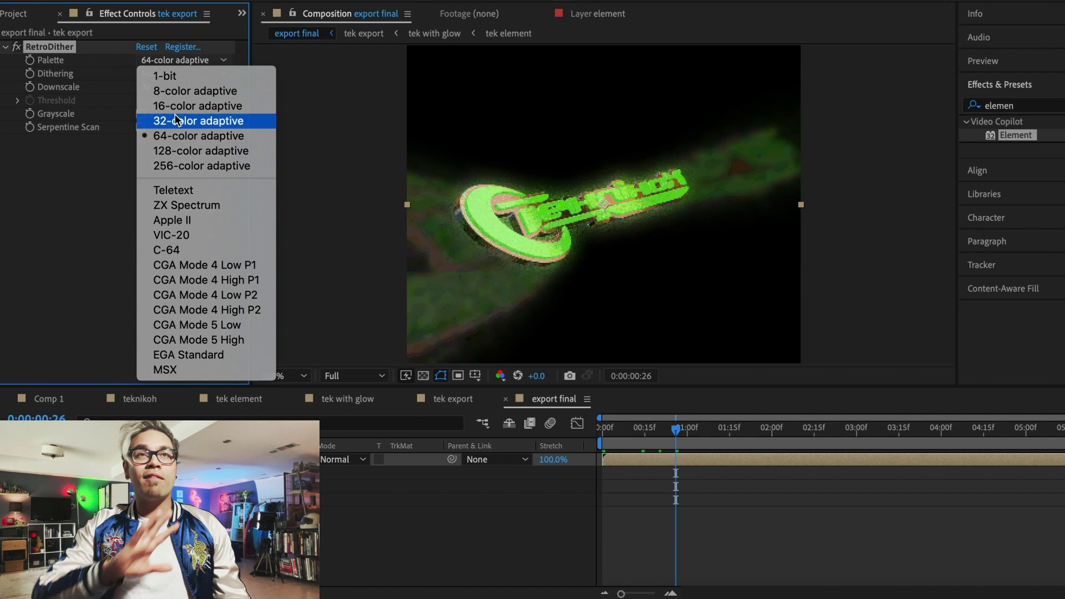
click(175, 120)
click(163, 74)
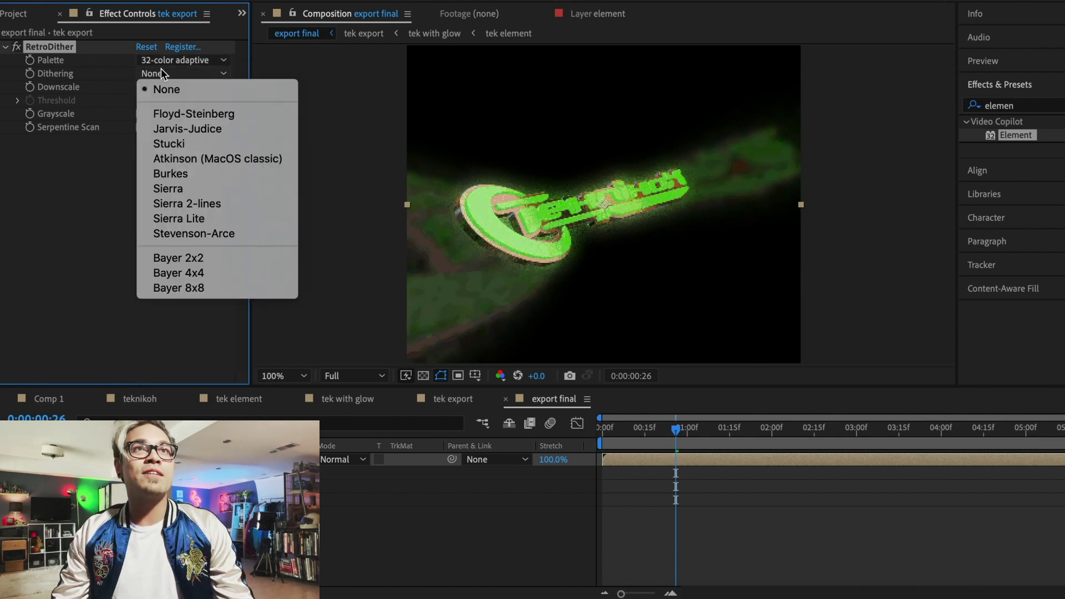
click(165, 58)
click(164, 59)
click(171, 102)
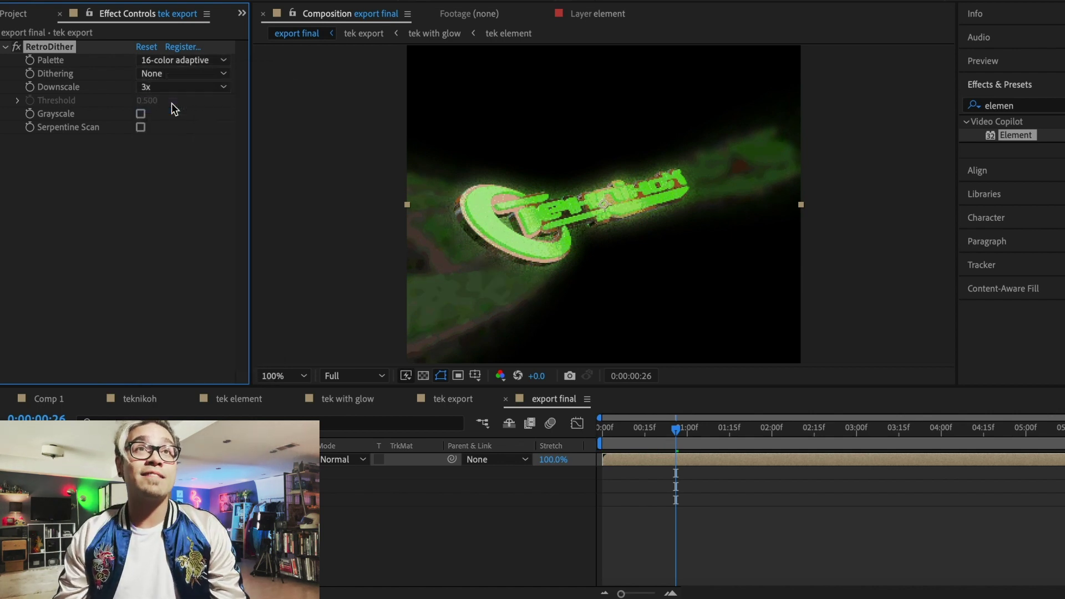
Try a 6x downscale in the RetroDither effect and settle on 2x
click(164, 87)
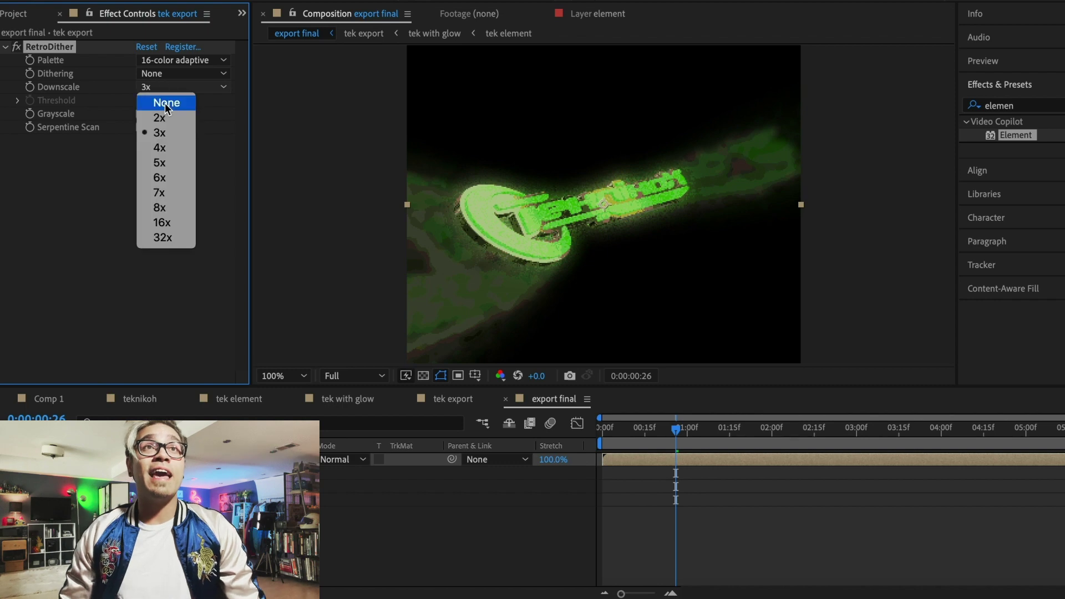
click(167, 177)
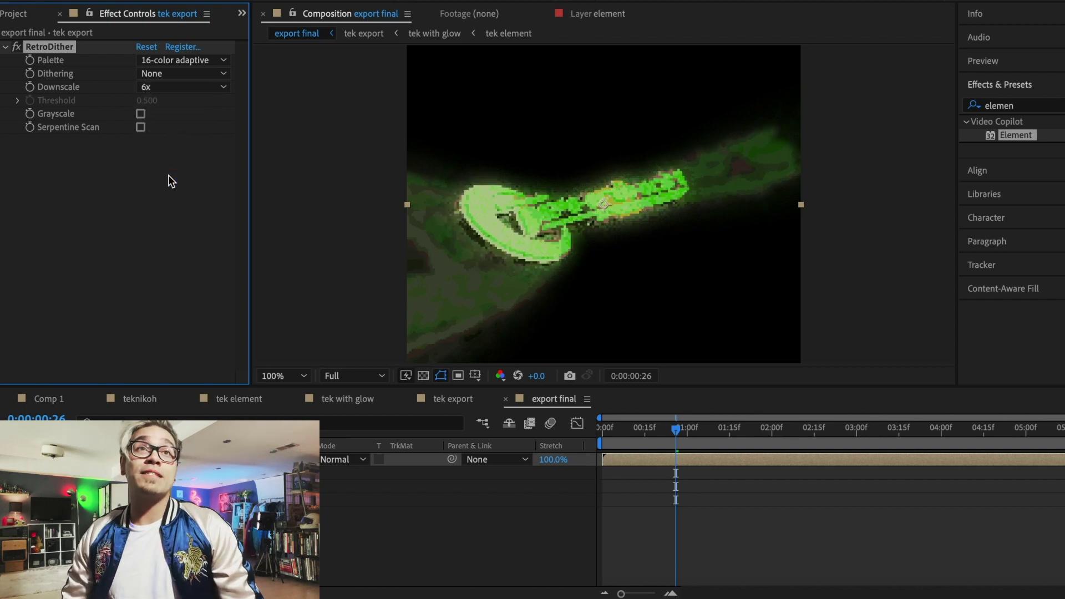
click(155, 89)
click(157, 116)
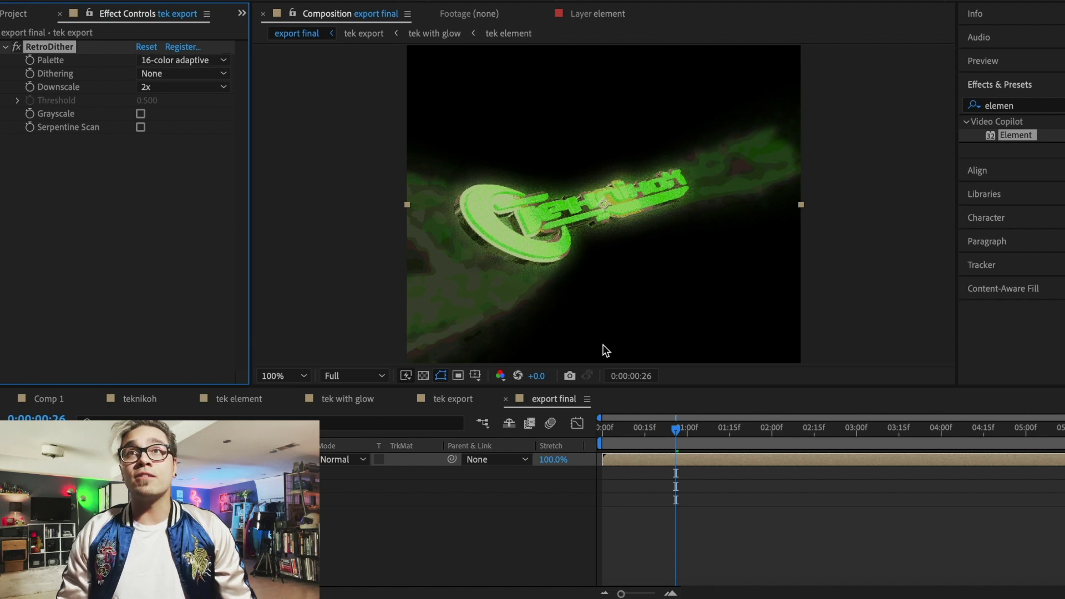
Try the ZX Spectrum palette in the RetroDither effect, and settle on 64-color adaptive
click(183, 61)
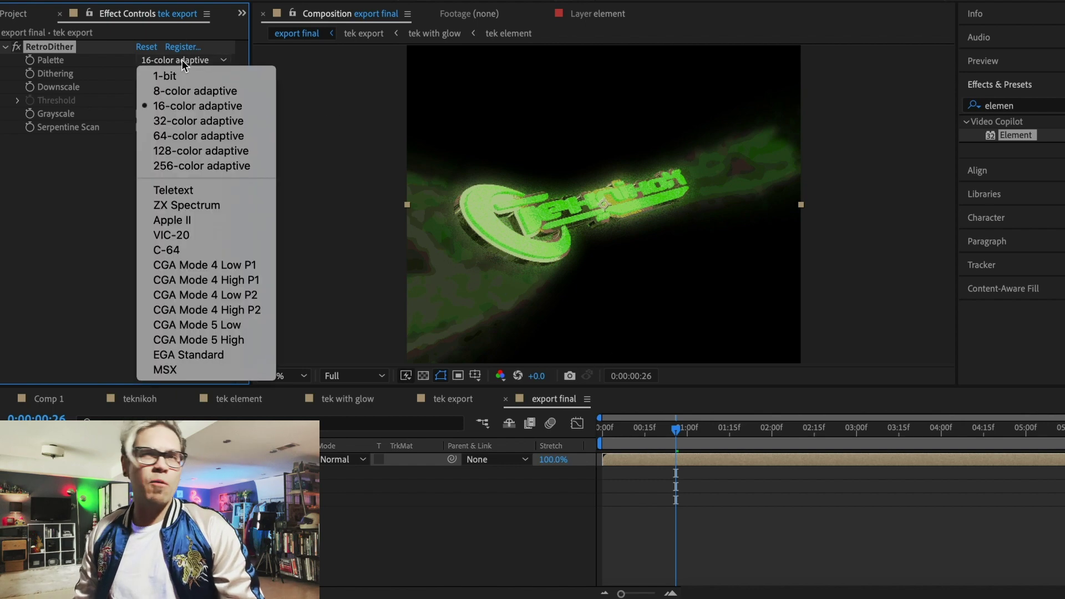
click(187, 206)
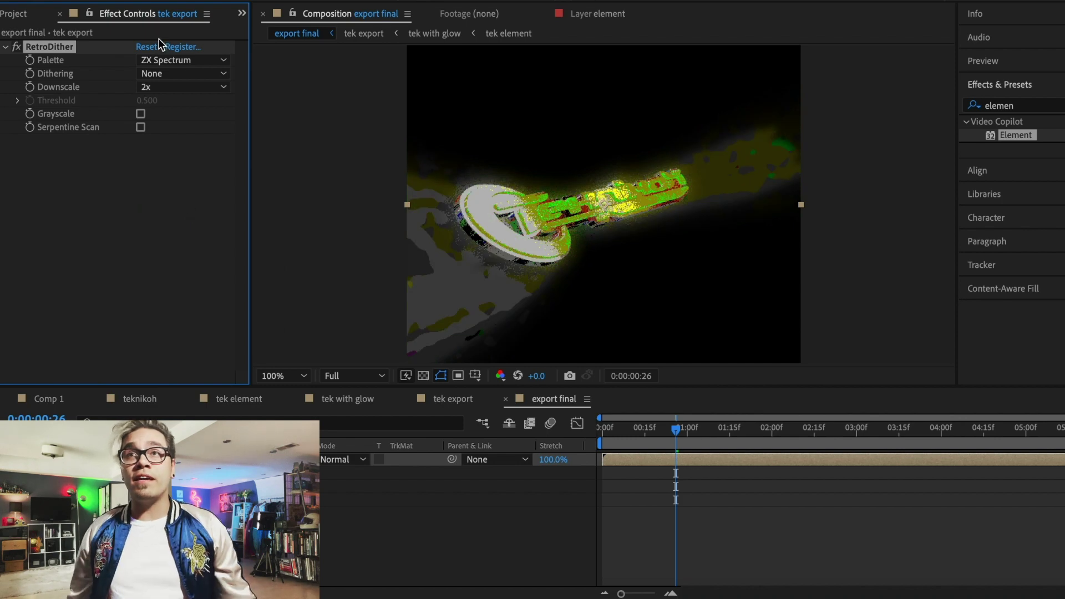
click(170, 60)
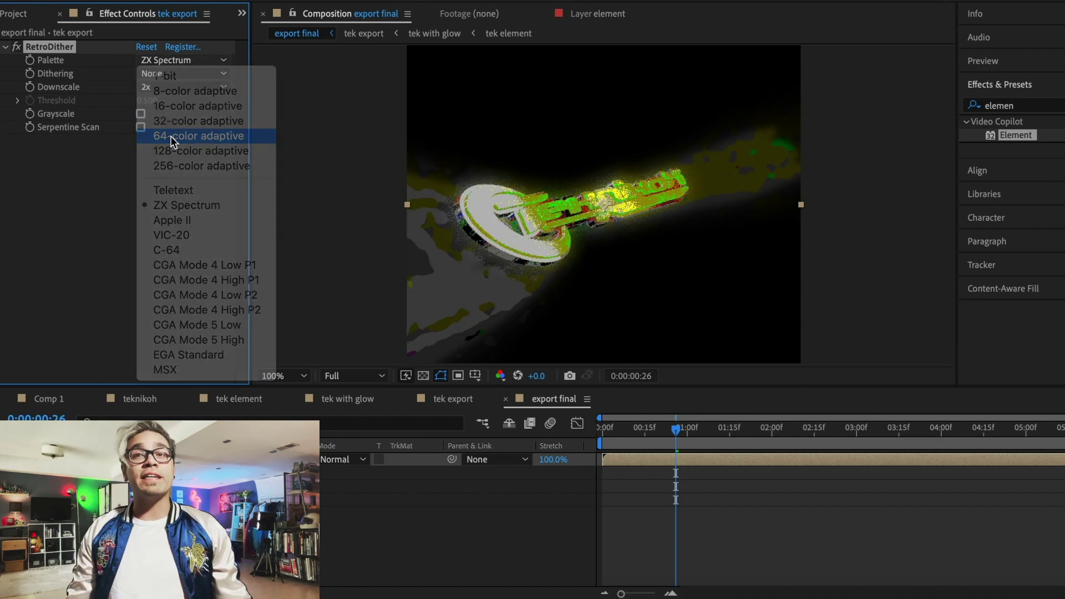
click(171, 135)
Set the RetroDither dithering to Floyd-Steinberg and reopen the list of dithering options
click(158, 74)
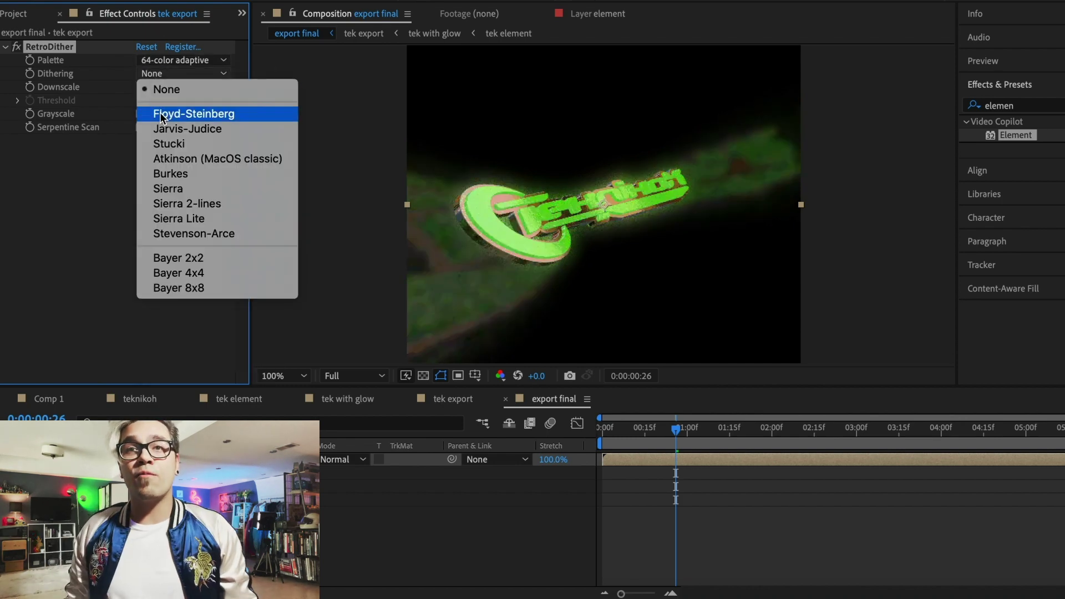
click(162, 116)
click(162, 75)
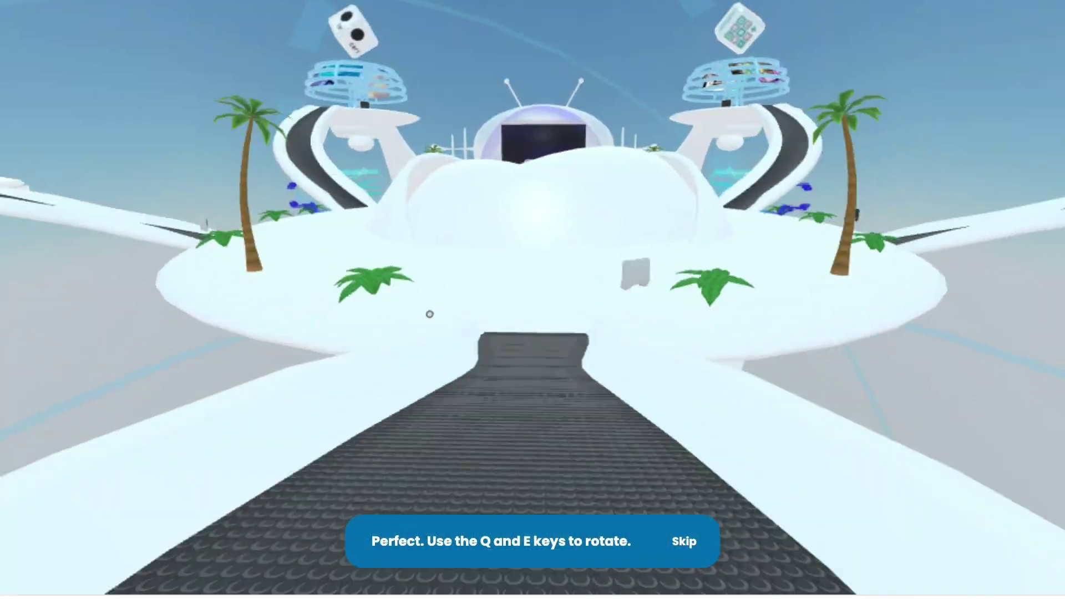
Switch to the 3D virtual space and walk forward and left along the dark walkway toward the white island
key(w)
key(a)
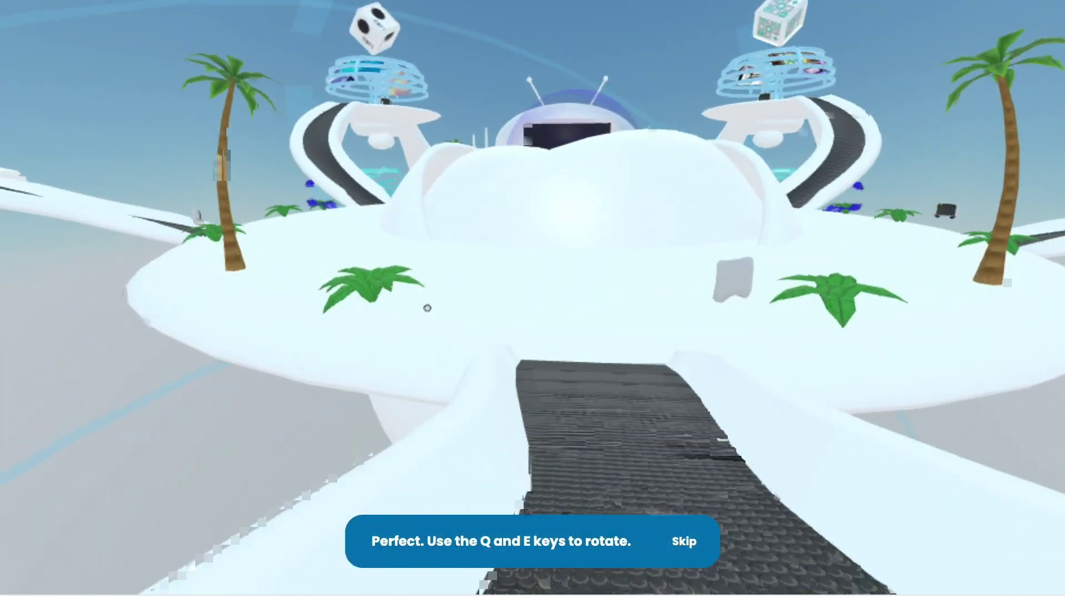